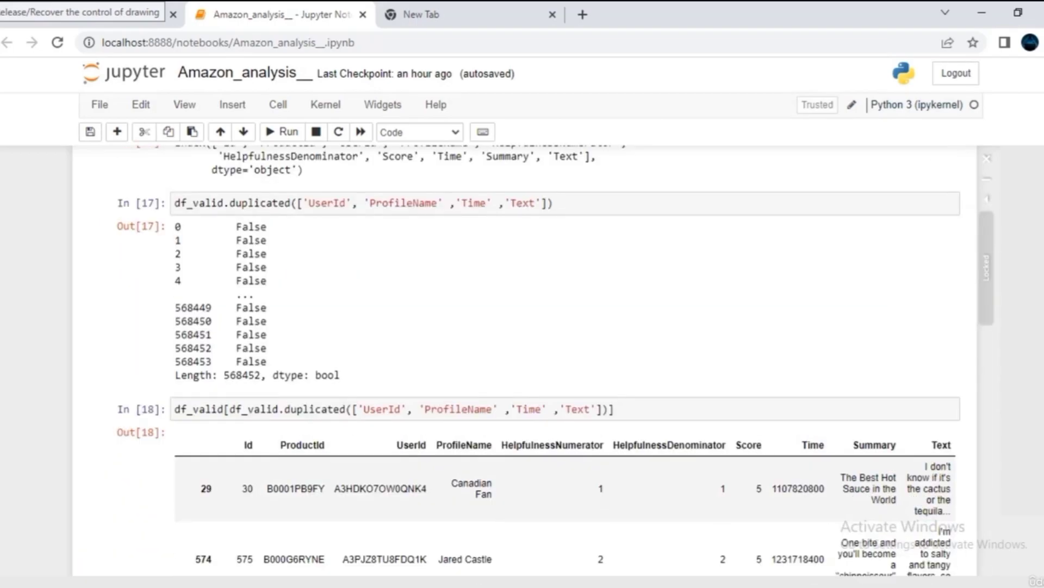
- Review the df_valid filter on HelpfulnessNumerator and HelpfulnessDenominator and the duplicate removal by UserId, ProfileName, Time and Text
scroll(522, 359, up, 15)
scroll(522, 359, down, 6)
click(549, 298)
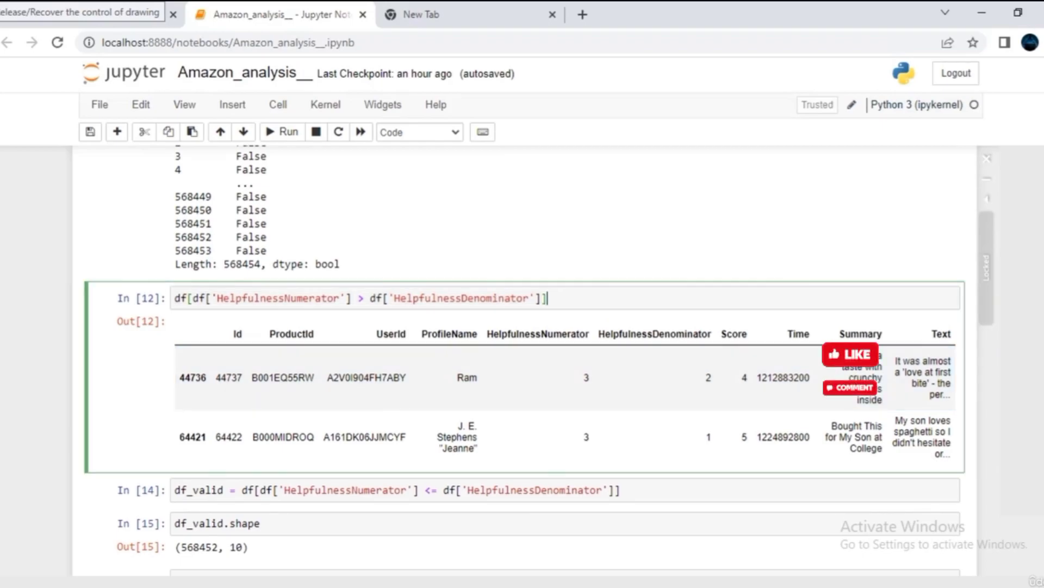
scroll(523, 359, down, 2)
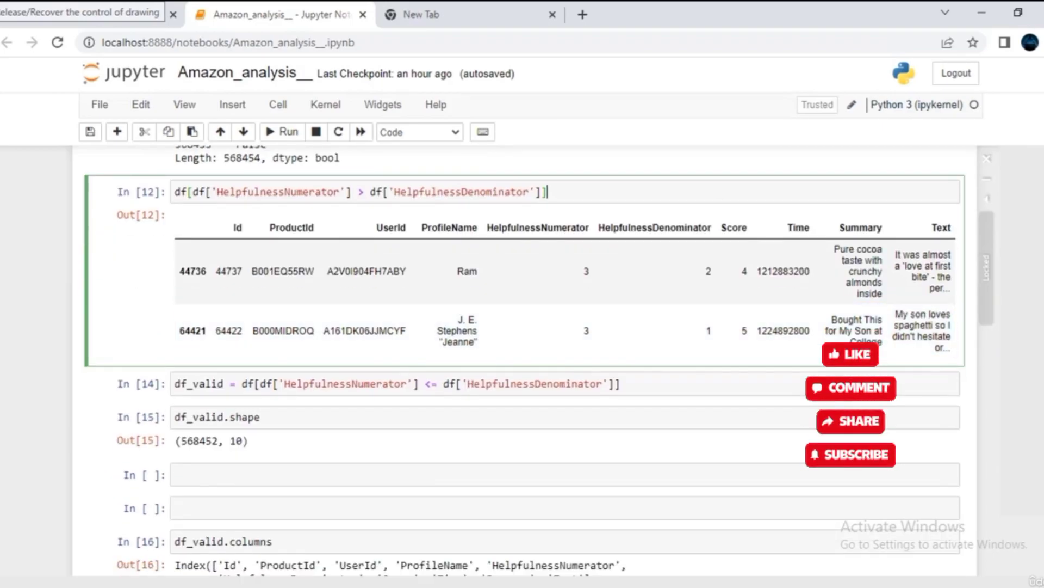
drag(242, 384, 620, 384)
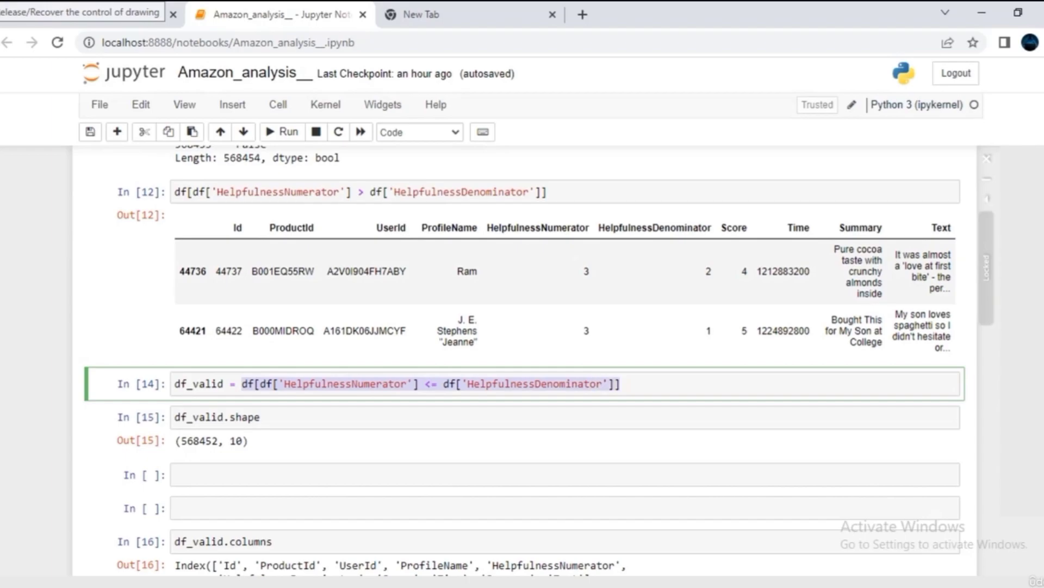
scroll(522, 359, down, 6)
scroll(522, 359, down, 12)
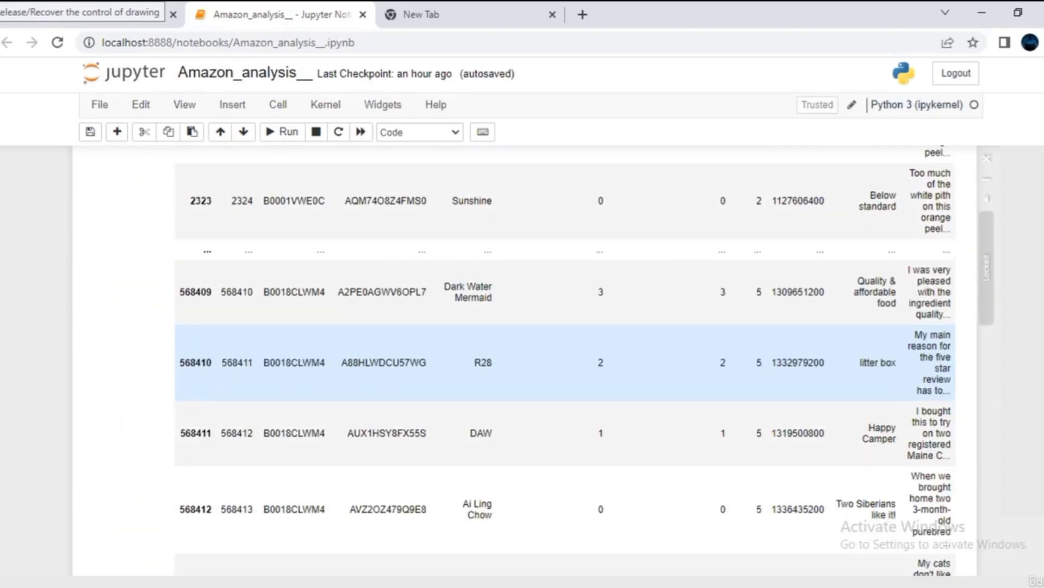
scroll(522, 359, down, 10)
drag(364, 245, 670, 245)
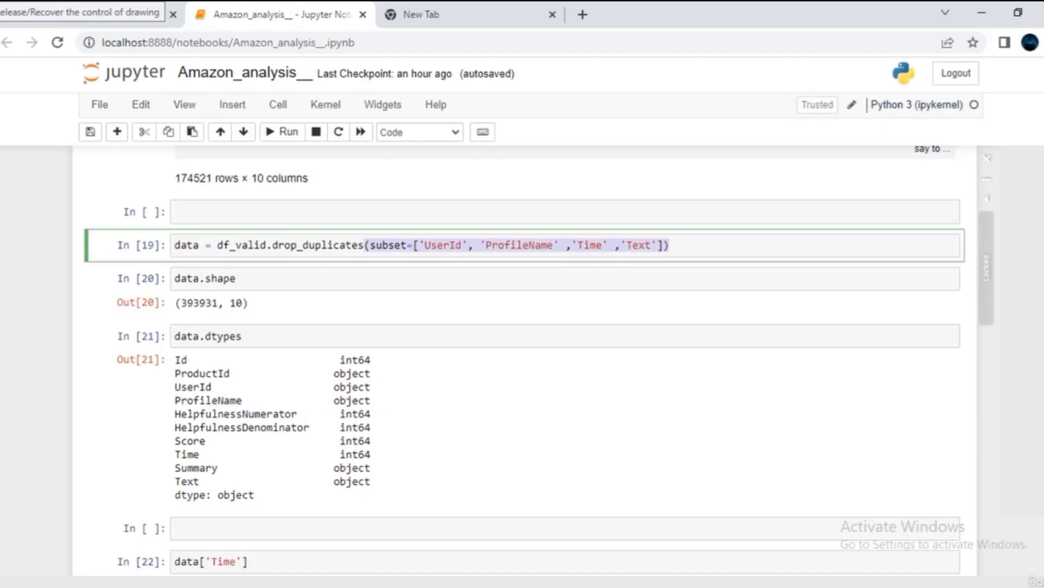
click(670, 245)
- Review the notebook cells that convert the Time column to datetime, including the version with unit='s'
scroll(522, 359, down, 8)
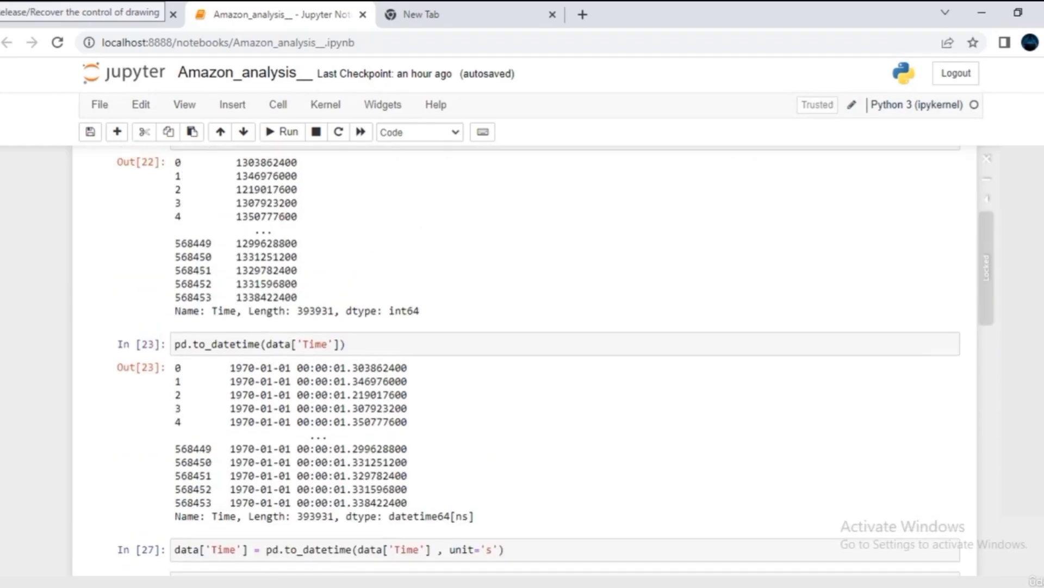
click(345, 344)
scroll(345, 344, down, 2)
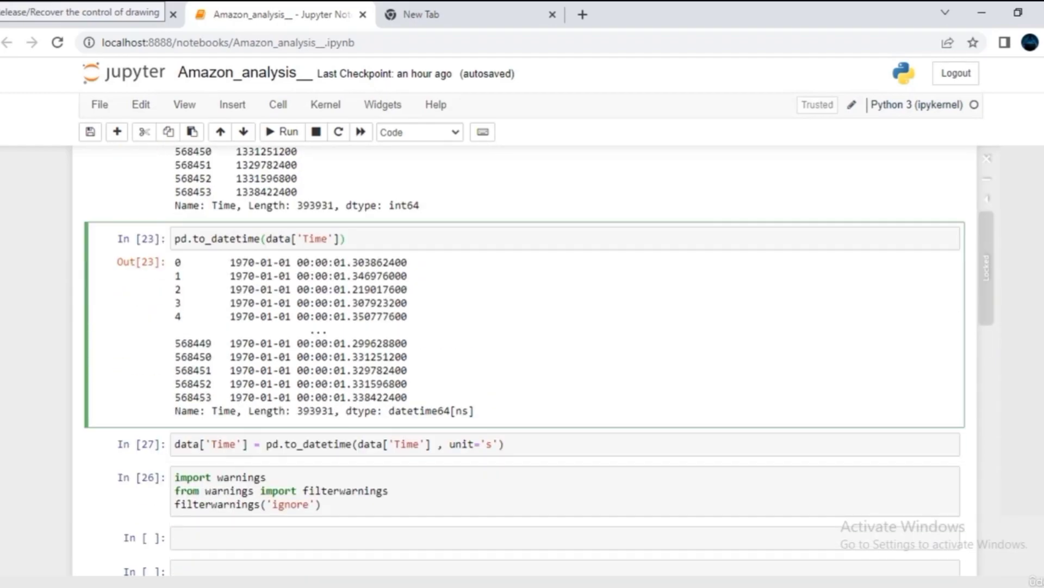
drag(266, 444, 505, 444)
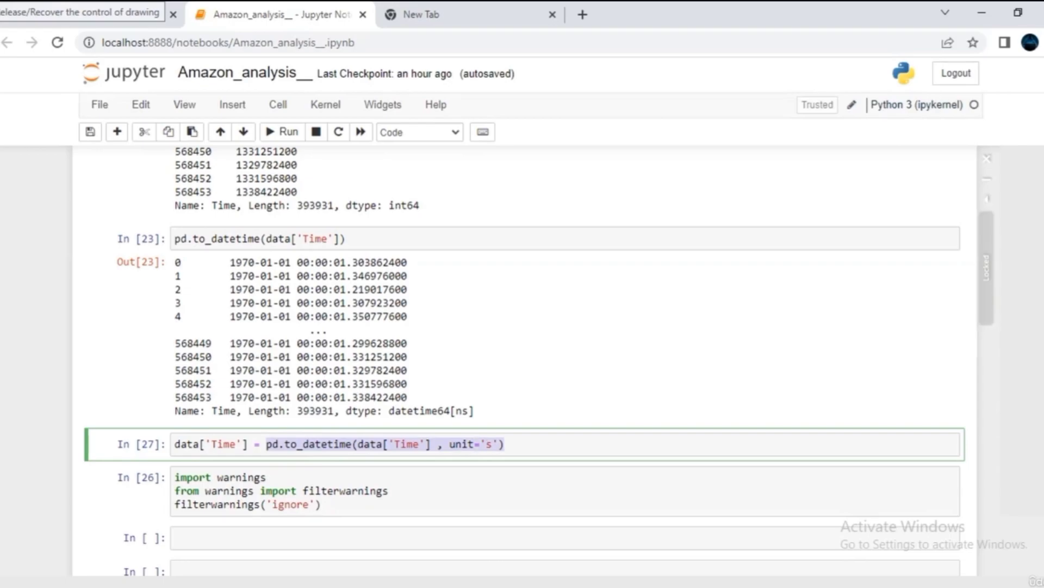
click(506, 444)
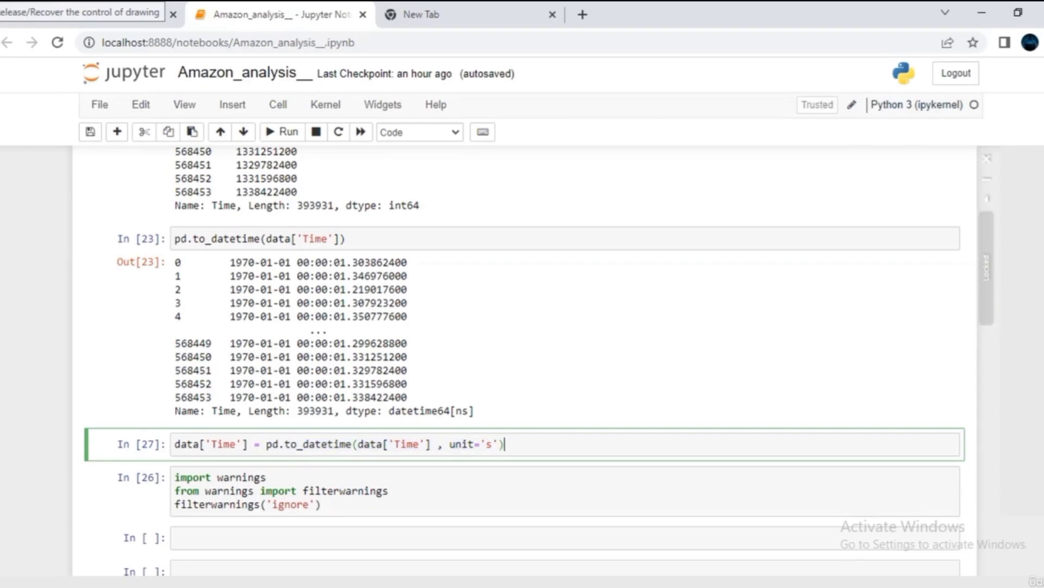
- Select an empty cell below the warnings import and place the life_cycle.png picture from Photos over the notebook
scroll(522, 359, down, 6)
click(522, 254)
click(826, 582)
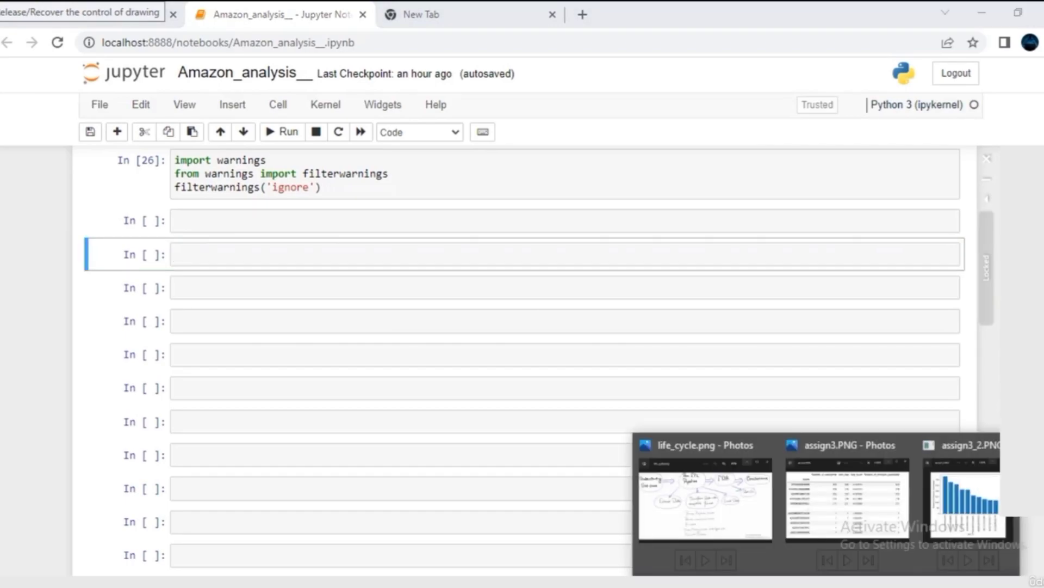
click(706, 499)
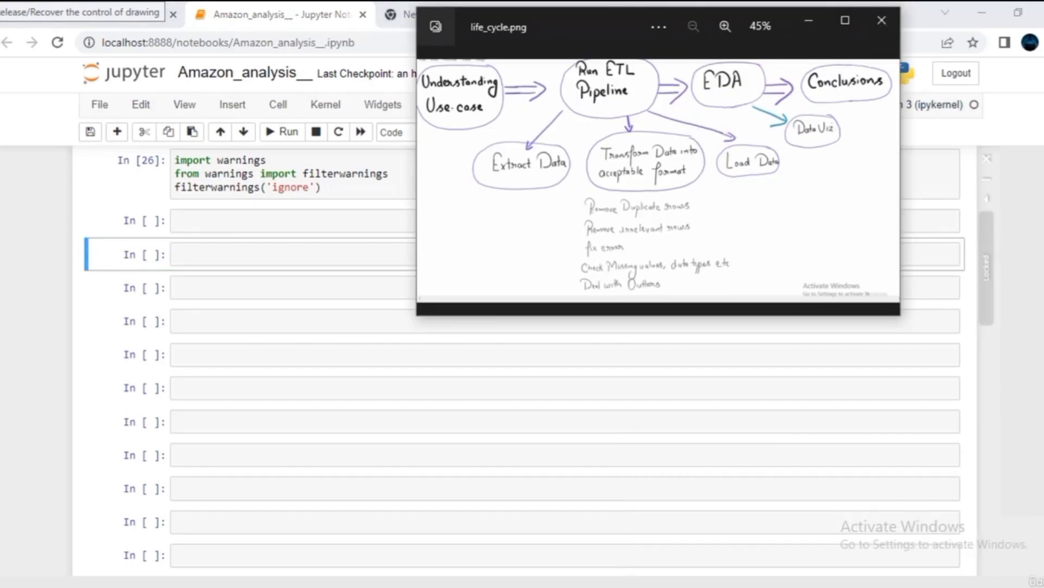
drag(591, 26, 499, 138)
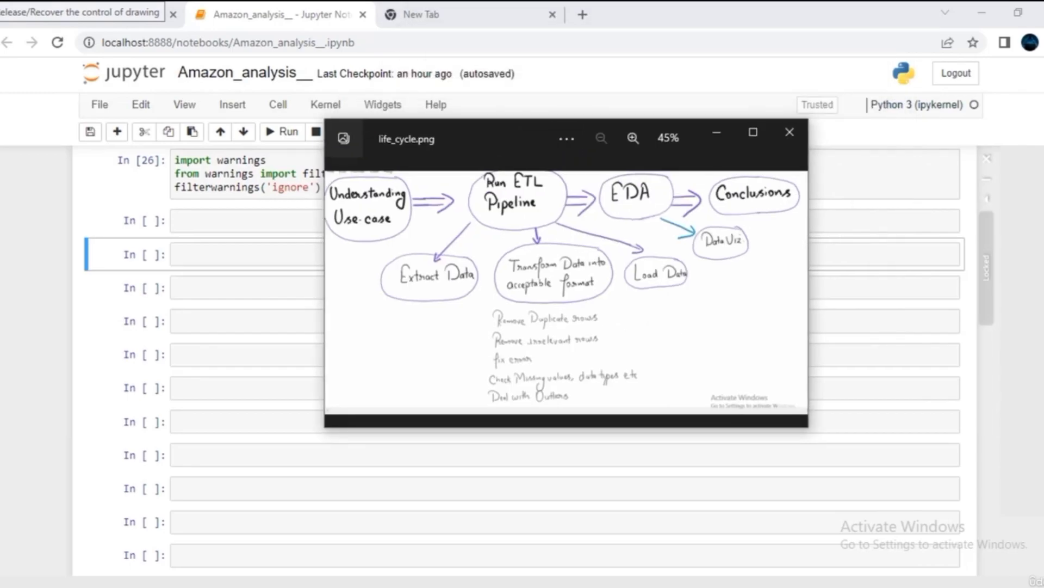
- Mark the Transform Data, EDA, Conclusions and Data Viz items of the diagram in pink, and erase the marks
click(987, 267)
mouse_move(496, 299)
mouse_down()
mouse_move(604, 309)
mouse_move(604, 294)
mouse_up()
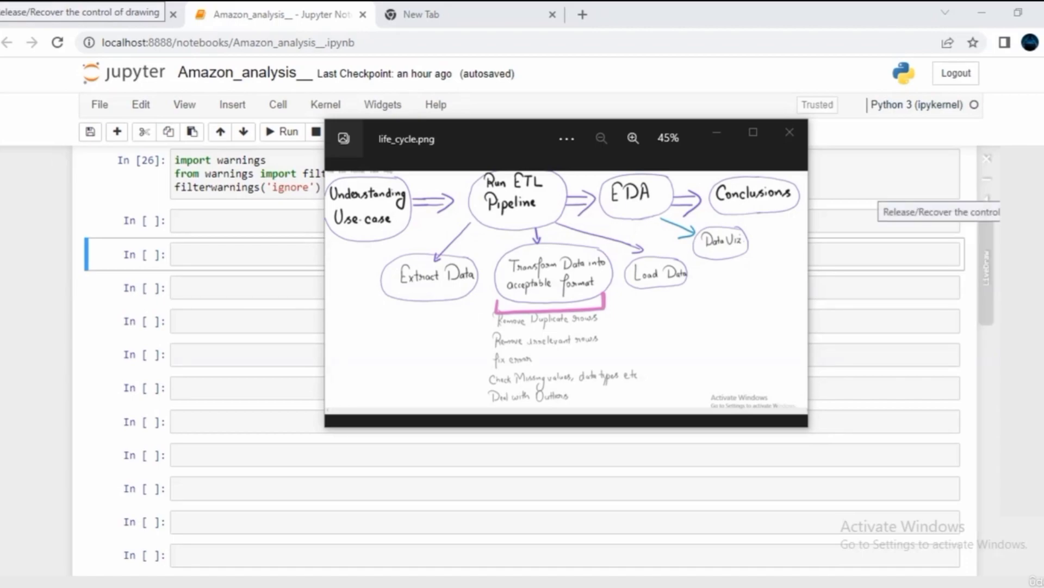
click(1002, 188)
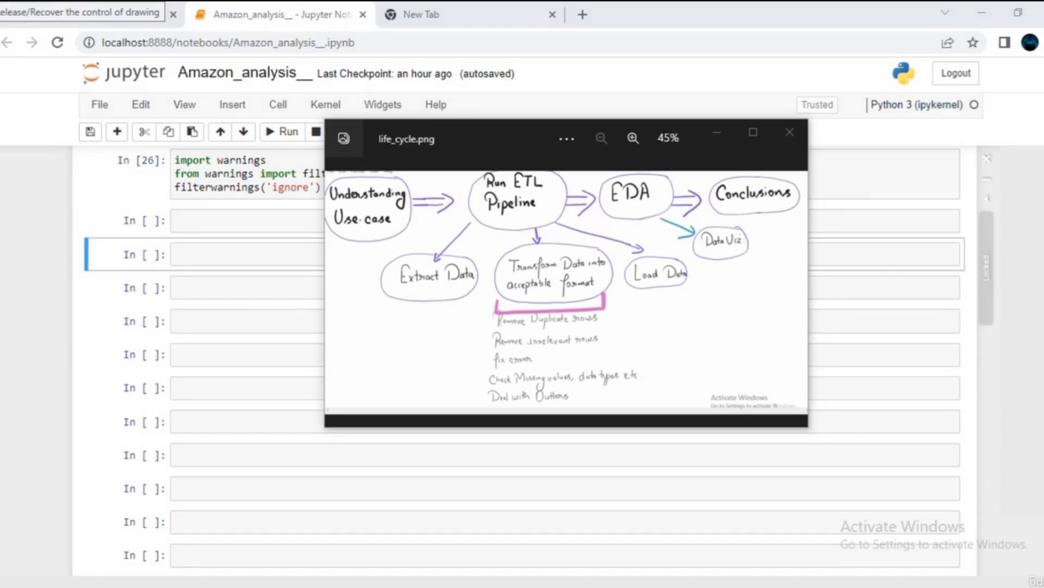
mouse_move(602, 216)
mouse_down()
mouse_move(604, 229)
mouse_move(645, 225)
mouse_move(657, 206)
mouse_up()
mouse_move(787, 171)
mouse_down()
mouse_move(817, 188)
mouse_move(811, 209)
mouse_move(792, 211)
mouse_up()
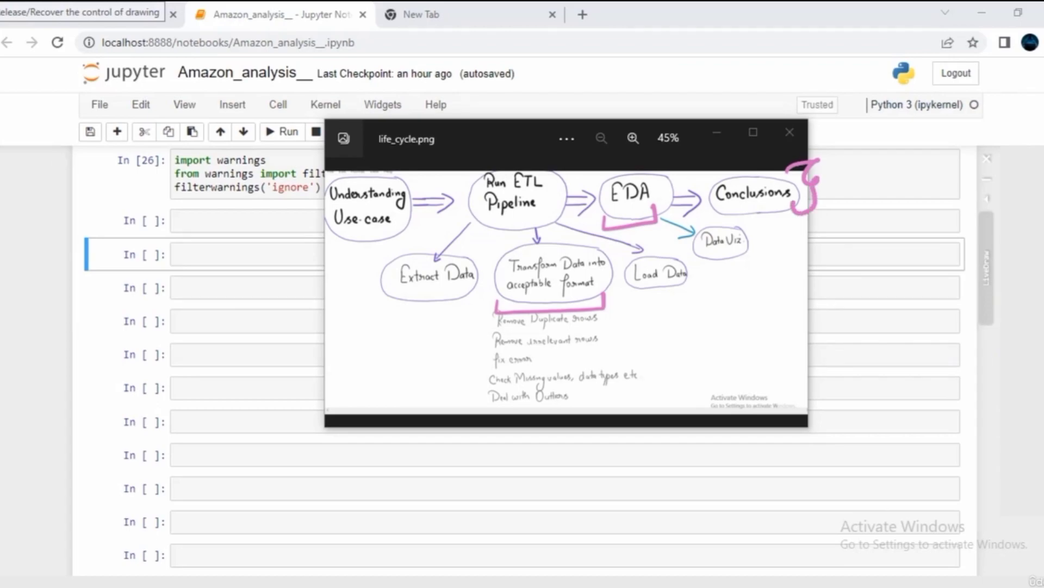
mouse_move(699, 251)
mouse_down()
mouse_move(719, 266)
mouse_move(755, 260)
mouse_move(754, 242)
mouse_up()
key(e)
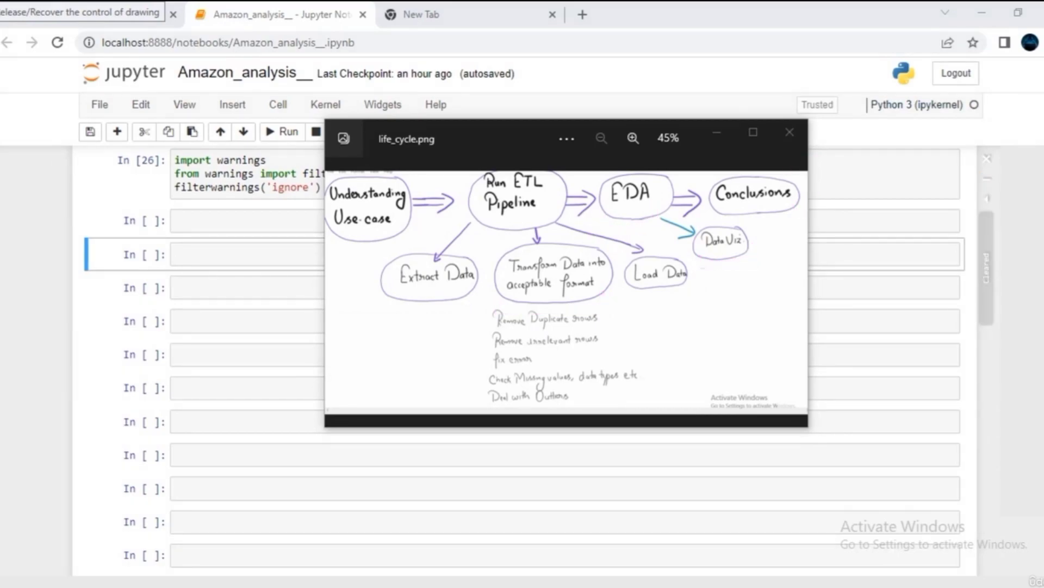
- Switch to the assign3 note in Notepad and underline 'what User Amazon Can recommend more product' in pink
key(alt+Tab)
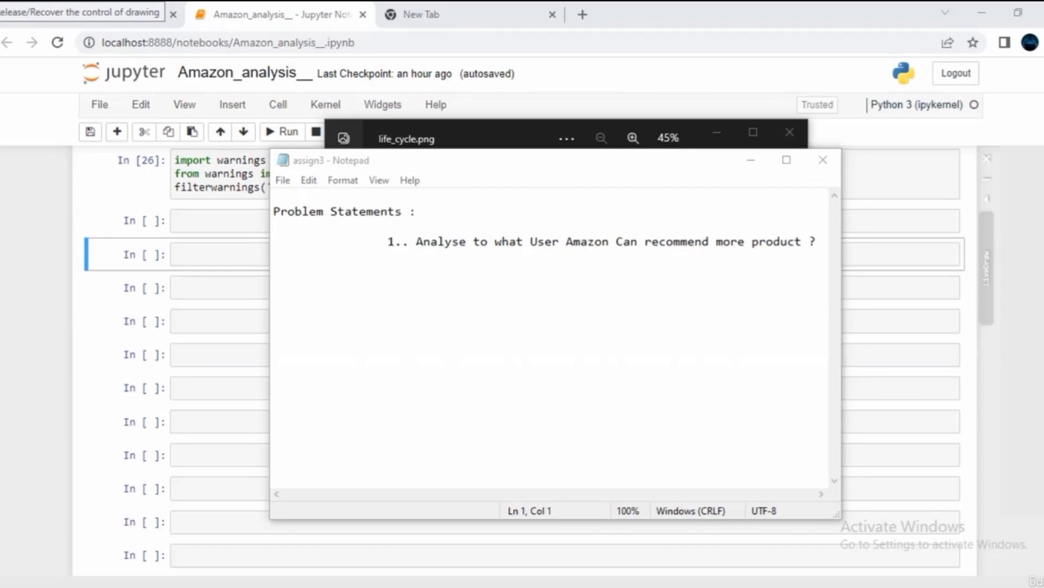
mouse_move(493, 252)
mouse_down()
mouse_move(494, 262)
mouse_move(589, 263)
mouse_move(787, 263)
mouse_move(795, 254)
mouse_up()
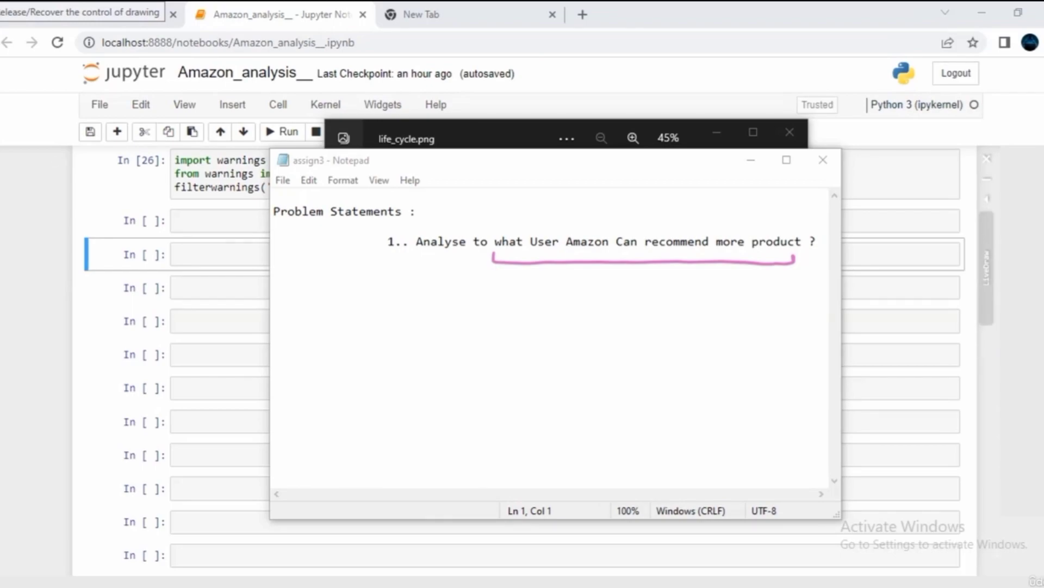
- Handwrite 'Buy more' and an underlined 'Conversion rate' in pink below the problem statement, with an orange arrow leading from 'Conversion rate'
drag(309, 305, 308, 344)
mouse_move(302, 315)
mouse_down()
mouse_move(337, 351)
mouse_move(332, 342)
mouse_up()
drag(366, 310, 409, 295)
mouse_move(413, 283)
mouse_down()
mouse_move(414, 291)
mouse_move(418, 283)
mouse_up()
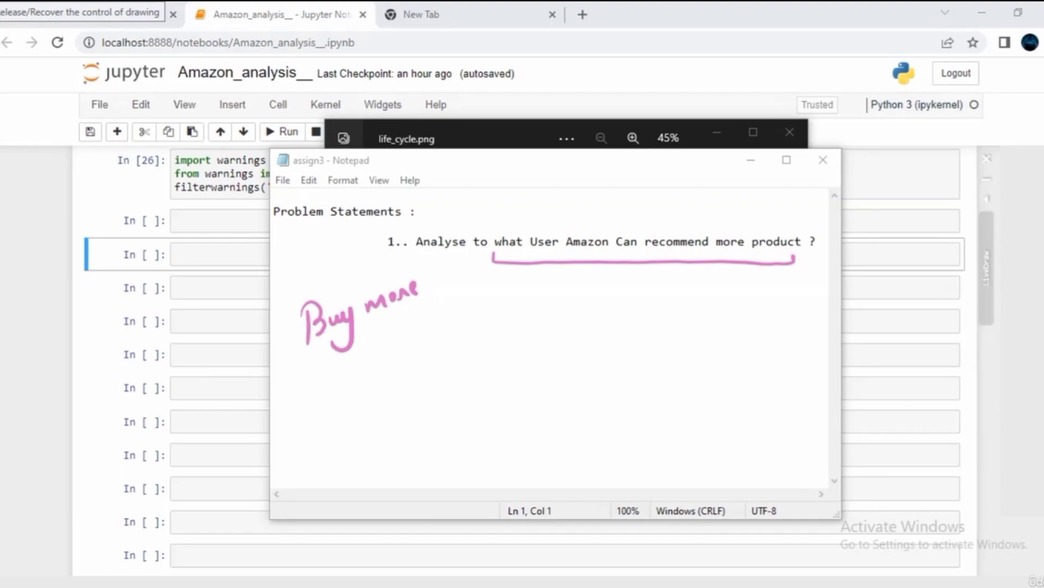
mouse_move(317, 384)
mouse_down()
mouse_move(315, 412)
mouse_move(456, 321)
mouse_move(458, 336)
mouse_up()
mouse_move(312, 422)
mouse_down()
mouse_move(459, 366)
mouse_move(468, 348)
mouse_move(546, 330)
mouse_move(528, 351)
mouse_up()
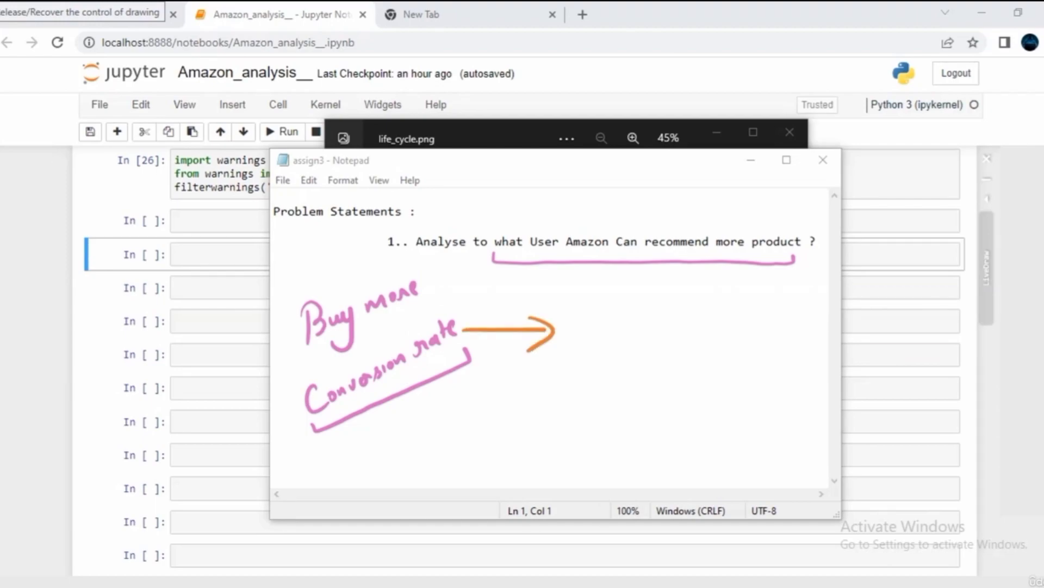
- Handwrite an underlined 'Amazon' in orange beyond the arrow and connect it with a downward arrow to the word 'Iphone'
mouse_move(609, 333)
mouse_down()
mouse_move(619, 301)
mouse_move(629, 321)
mouse_up()
drag(613, 318, 692, 297)
mouse_move(607, 336)
mouse_down()
mouse_move(637, 337)
mouse_move(696, 307)
mouse_up()
mouse_move(644, 345)
mouse_down()
mouse_move(624, 383)
mouse_move(640, 376)
mouse_up()
drag(591, 425, 590, 401)
mouse_move(584, 409)
mouse_down()
mouse_move(602, 406)
mouse_move(603, 420)
mouse_up()
mouse_move(607, 404)
mouse_down()
mouse_move(603, 440)
mouse_move(661, 383)
mouse_up()
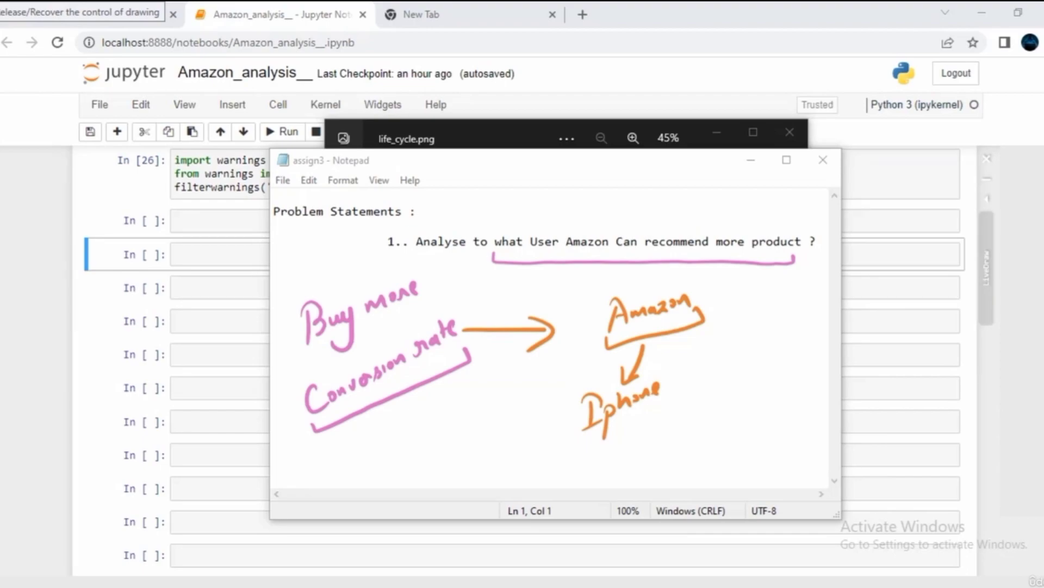
- Draw an orange arrow from 'Amazon' to a handwritten, underlined 'Youtube'
mouse_move(710, 306)
mouse_down()
mouse_move(795, 293)
mouse_move(781, 313)
mouse_up()
drag(820, 274, 814, 312)
drag(804, 272, 815, 292)
drag(830, 287, 846, 289)
mouse_move(847, 266)
mouse_down()
mouse_move(850, 286)
mouse_move(887, 258)
mouse_move(890, 272)
mouse_up()
drag(798, 323, 907, 289)
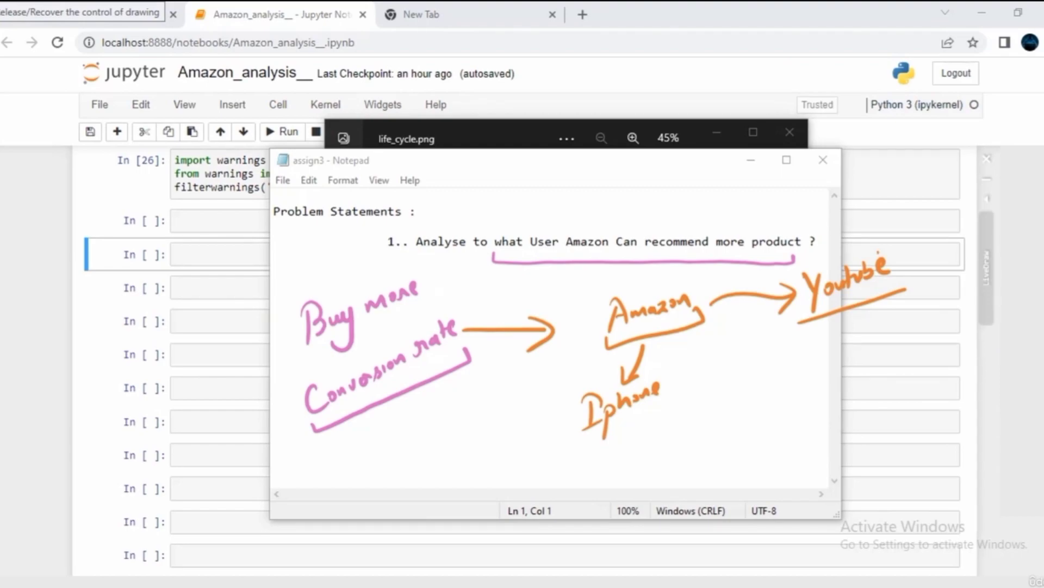
- Handwrite an underlined 'ads' below 'Youtube' in orange and underline 'Iphone'
mouse_move(817, 360)
mouse_down()
mouse_move(819, 377)
mouse_move(830, 344)
mouse_up()
mouse_move(849, 348)
mouse_down()
mouse_move(840, 368)
mouse_move(866, 370)
mouse_up()
drag(565, 451, 664, 412)
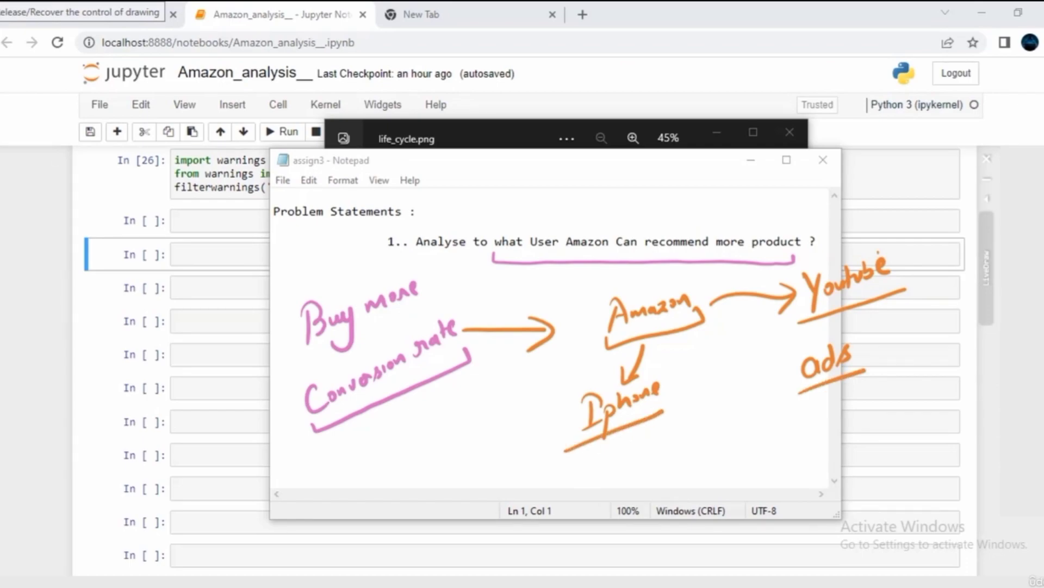
- Tick 'ads', draw a purple arrow from it back to 'Amazon', and add purple marks beside 'Iphone' and 'Conversion rate'
mouse_move(766, 398)
mouse_down()
mouse_move(770, 406)
mouse_move(804, 372)
mouse_move(730, 435)
mouse_move(661, 349)
mouse_move(662, 374)
mouse_move(689, 355)
mouse_up()
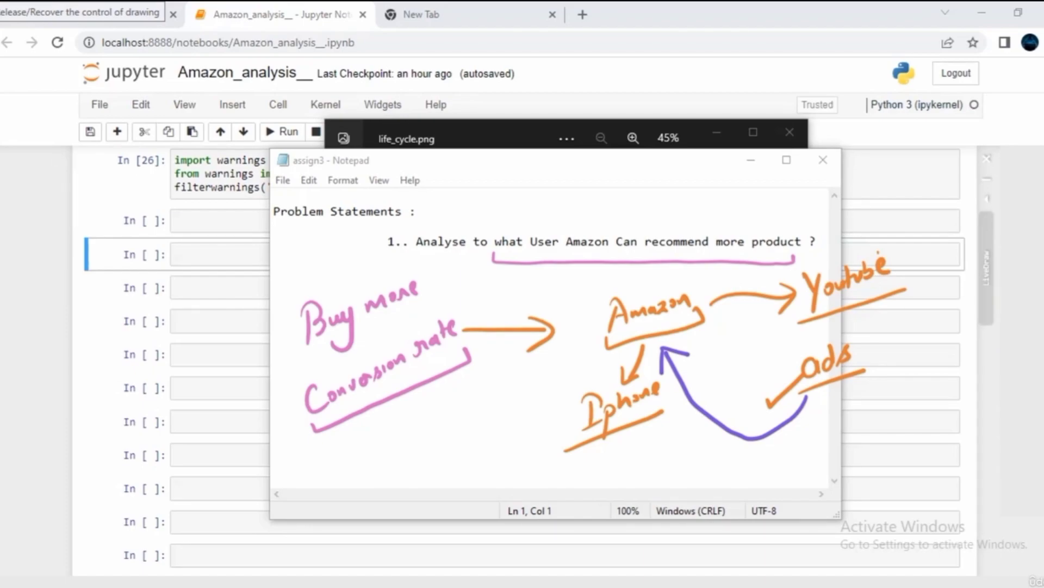
drag(578, 378, 562, 451)
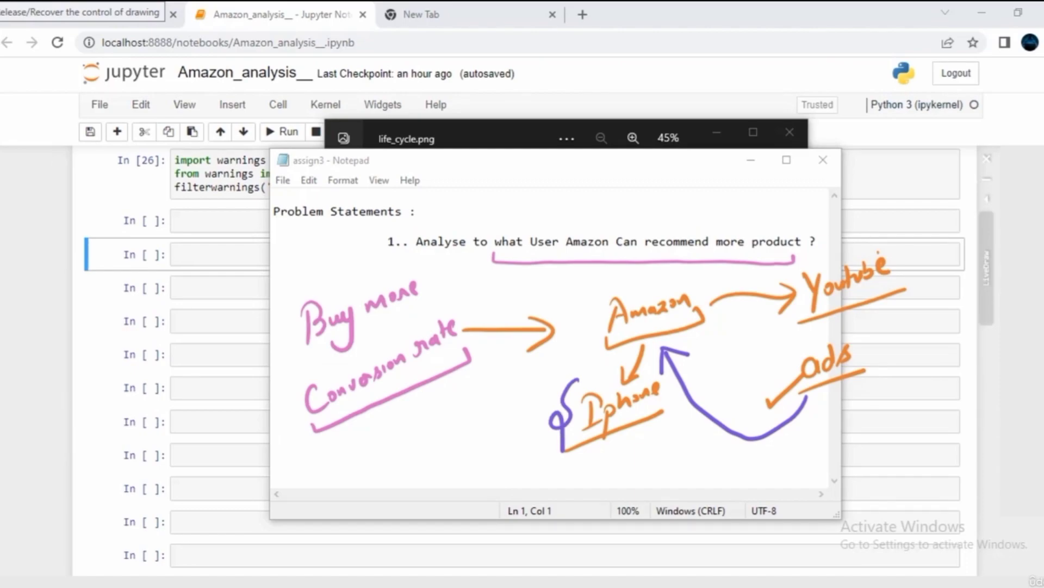
drag(252, 434, 300, 380)
- Clear all handwritten annotations and bring the assign3.PNG table picture in Photos over the Notepad note
key(c)
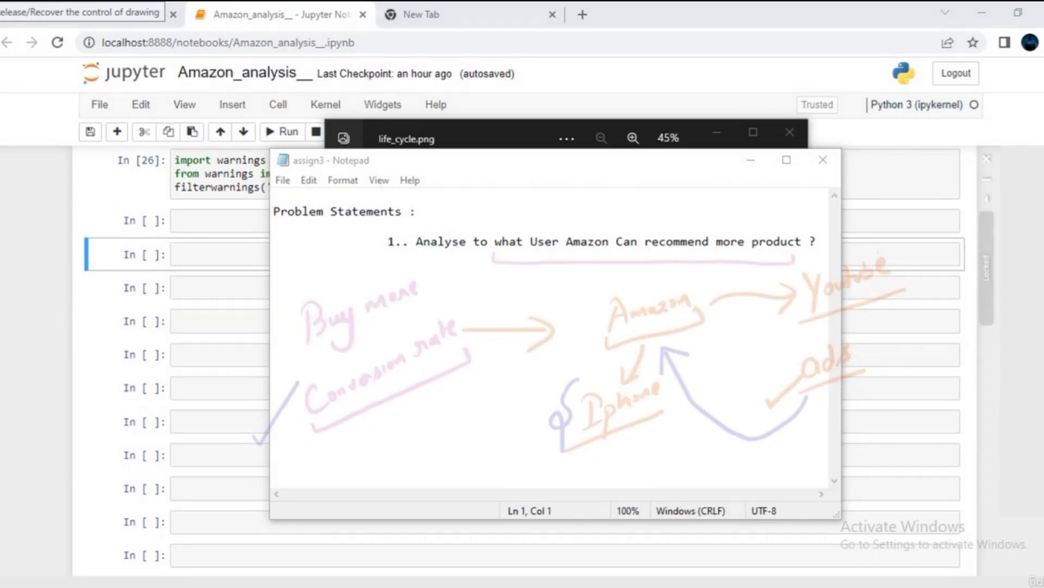
key(alt+Tab)
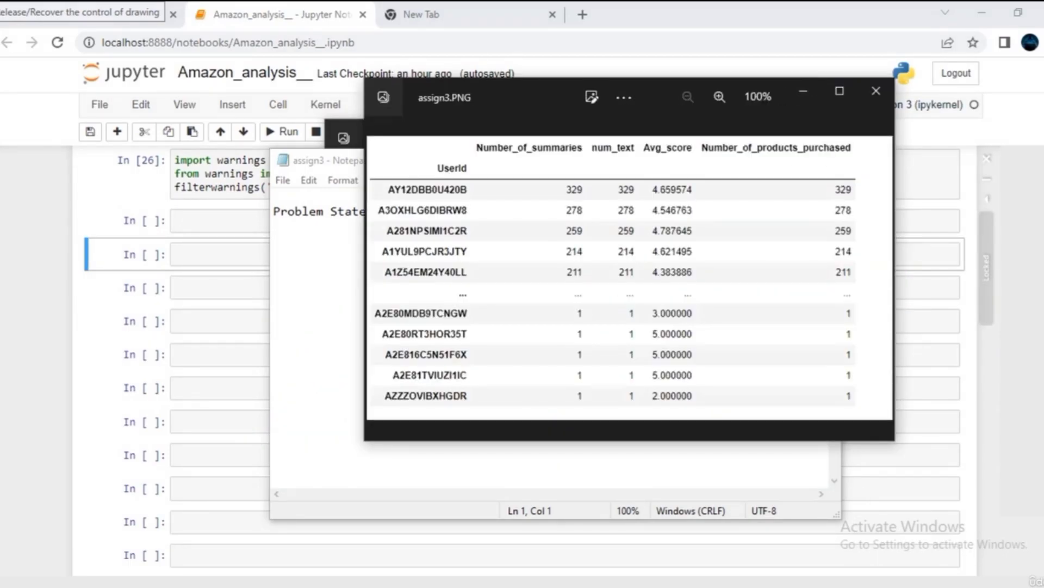
drag(525, 97, 406, 112)
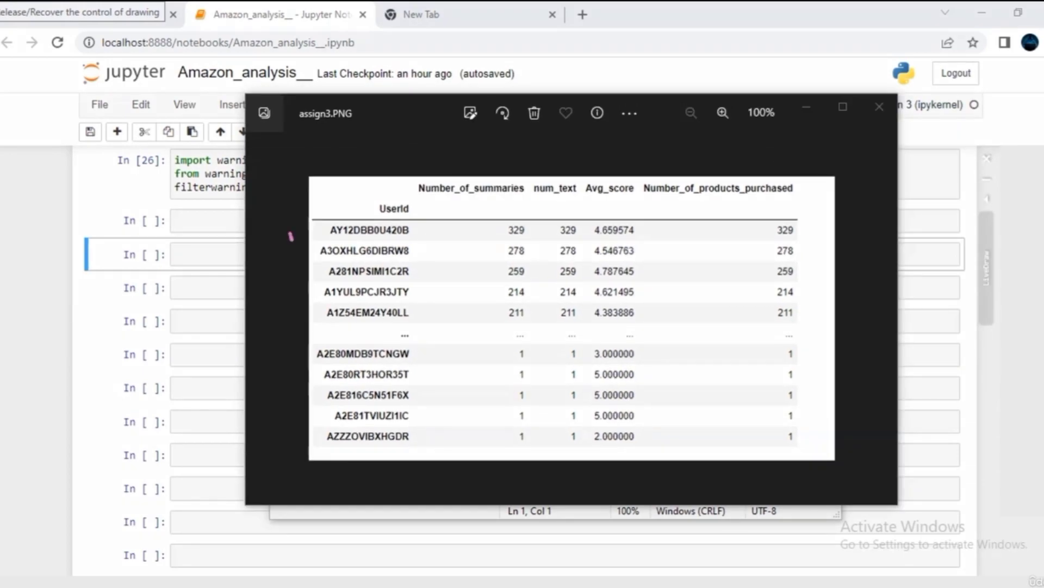
- Mark the first user's row and the UserId, Number_of_products_purchased, Avg_score, Number_of_summaries and num_text headers in pink
drag(291, 236, 328, 218)
drag(370, 209, 408, 204)
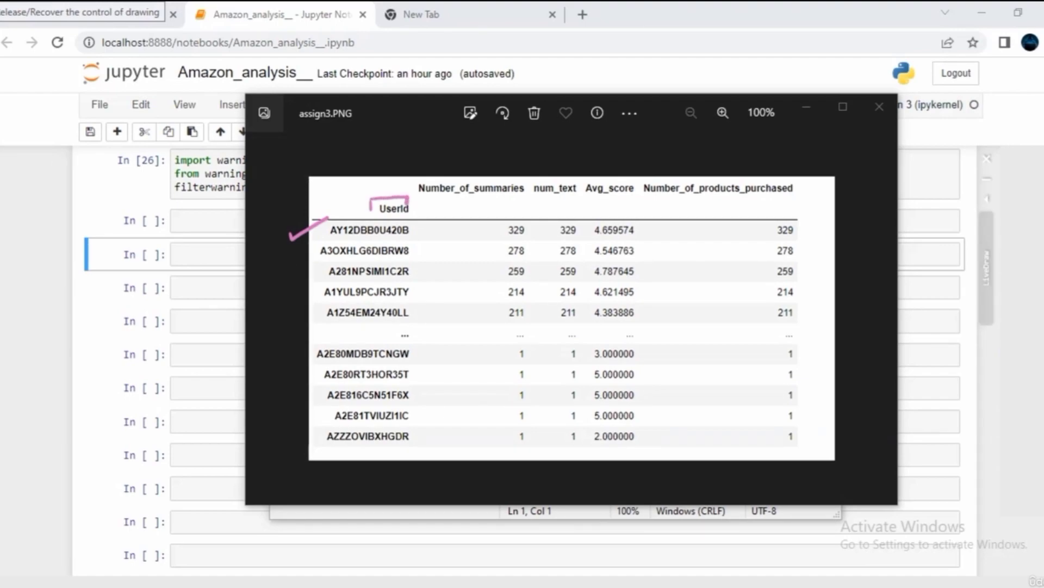
mouse_move(637, 174)
mouse_down()
mouse_move(637, 189)
mouse_move(656, 174)
mouse_move(812, 176)
mouse_move(811, 186)
mouse_up()
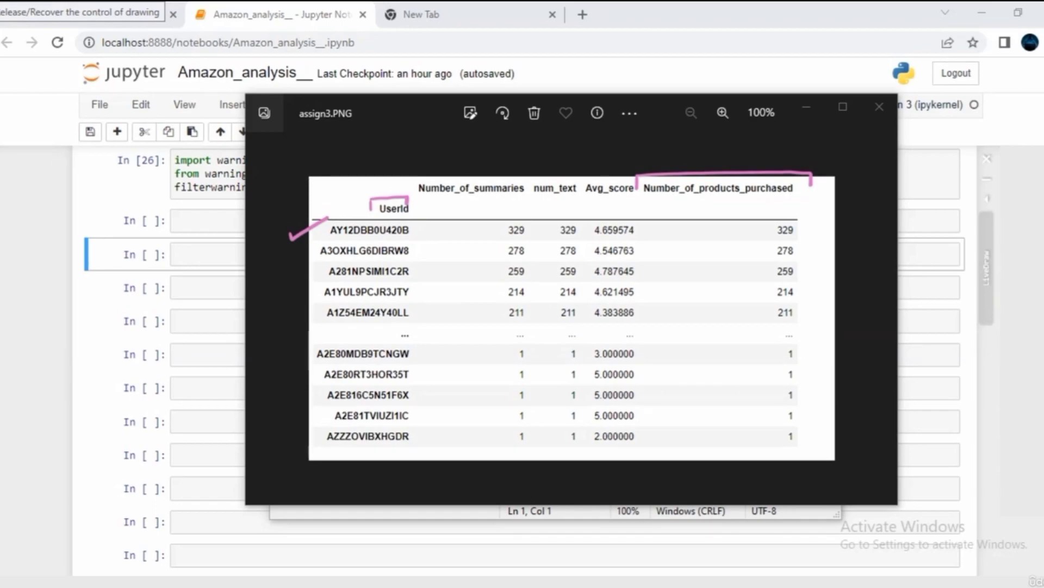
mouse_move(581, 177)
mouse_down()
mouse_move(580, 188)
mouse_move(614, 175)
mouse_move(631, 185)
mouse_up()
mouse_move(414, 183)
mouse_down()
mouse_move(578, 170)
mouse_move(580, 180)
mouse_up()
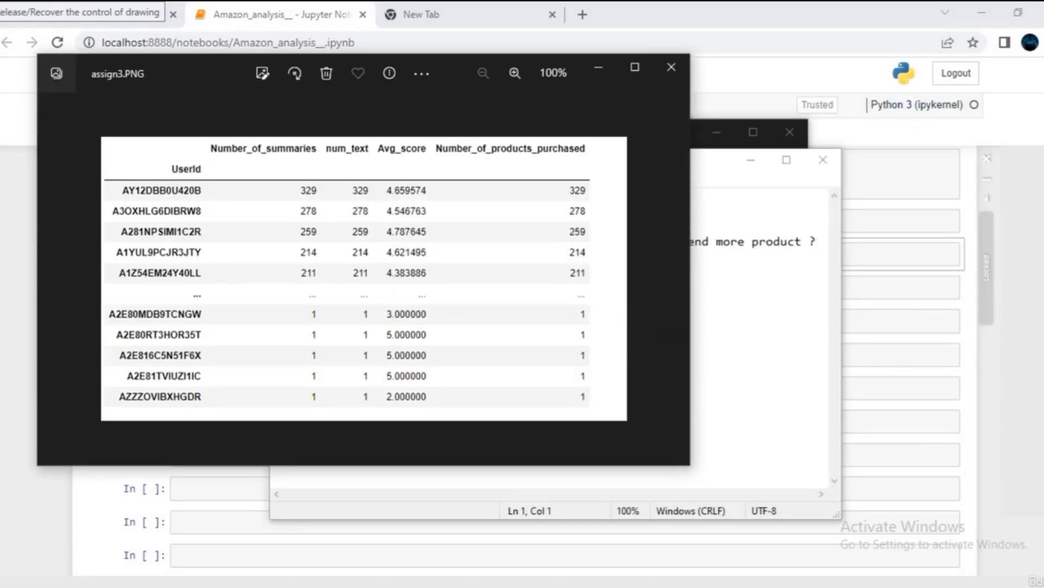
- Open the assign3_2.PNG bar chart beside the table picture and mark the first user and its 329 purchased products in pink
click(830, 582)
click(974, 511)
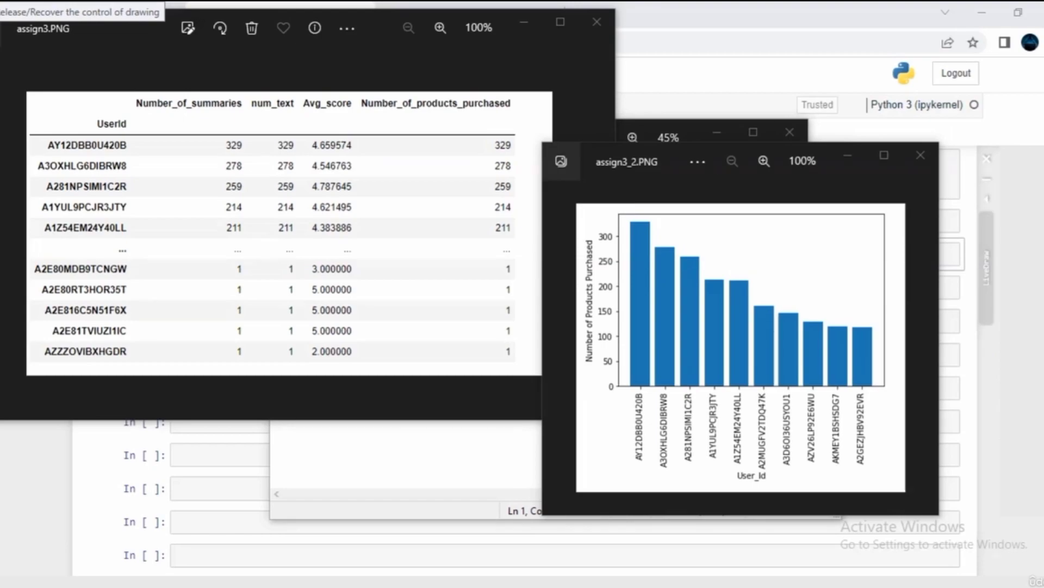
drag(29, 144, 63, 123)
drag(487, 154, 518, 148)
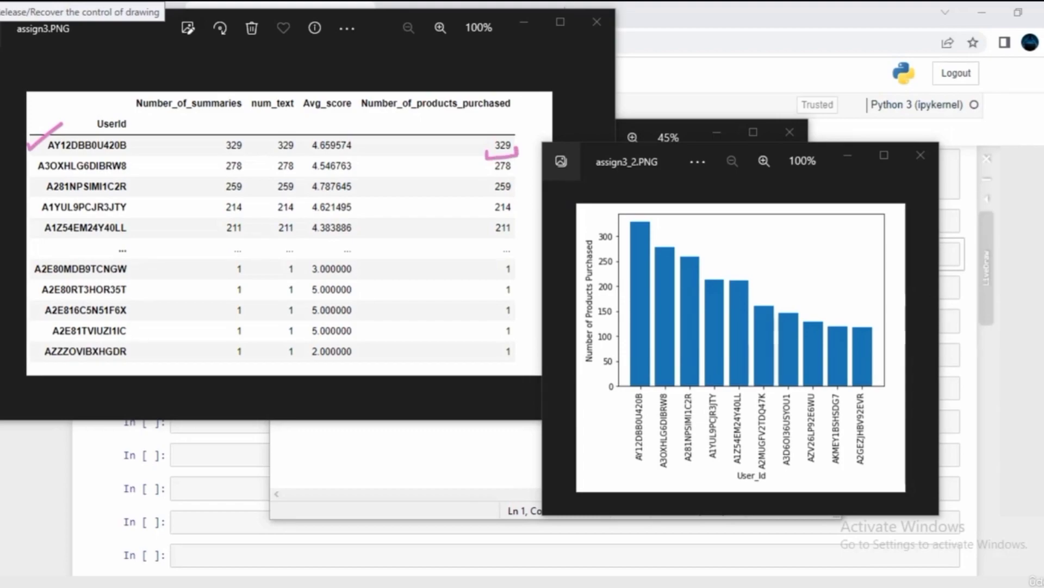
- Underline the first user's label on the chart's User_Id axis and handwrite '329' at the top of its bar
drag(620, 473, 649, 463)
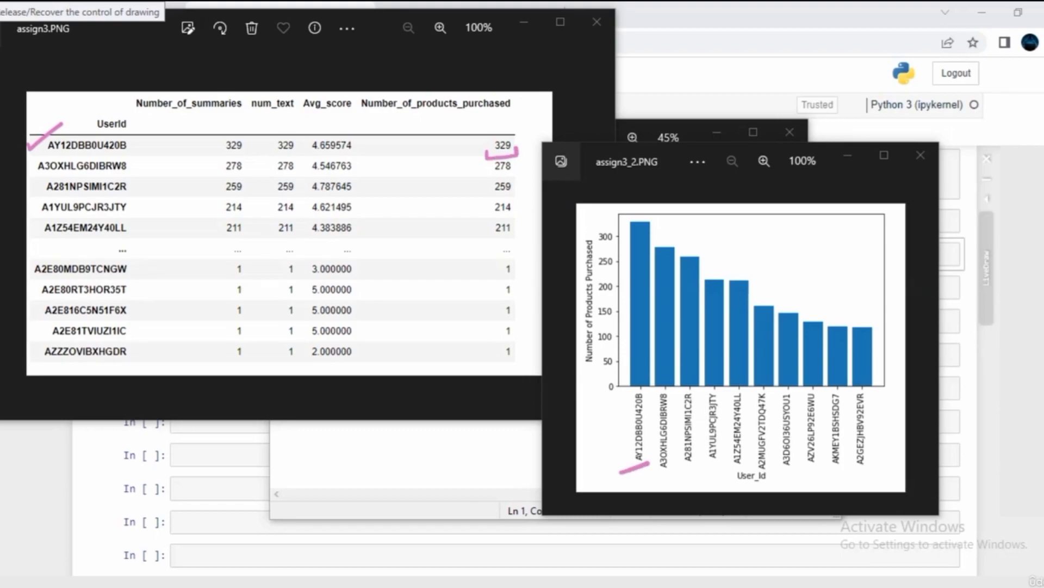
mouse_move(619, 224)
mouse_down()
mouse_move(636, 222)
mouse_move(581, 228)
mouse_up()
drag(605, 212, 600, 222)
- Draw a brace under the table with an arrow to the chart, an underlined 'Bar' label, and a bracket under the User_Id axis
mouse_move(31, 390)
mouse_down()
mouse_move(406, 388)
mouse_move(480, 367)
mouse_up()
mouse_move(385, 427)
mouse_down()
mouse_move(403, 435)
mouse_move(538, 398)
mouse_move(543, 413)
mouse_up()
mouse_move(446, 438)
mouse_down()
mouse_move(450, 487)
mouse_move(478, 451)
mouse_move(500, 458)
mouse_up()
drag(434, 499, 520, 465)
drag(422, 515, 516, 477)
mouse_move(617, 466)
mouse_down()
mouse_move(651, 484)
mouse_move(876, 481)
mouse_up()
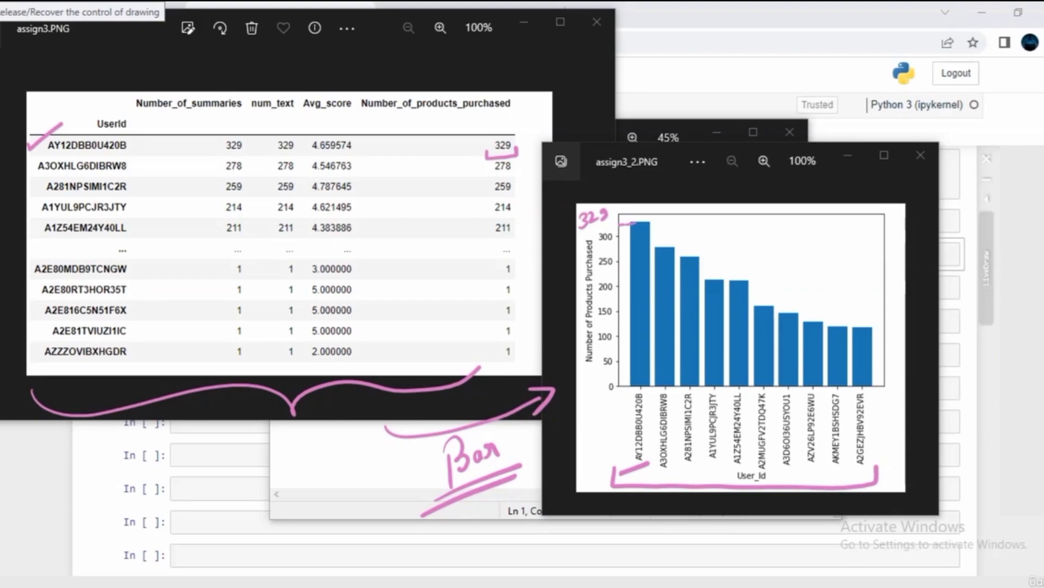
- Handwrite an underlined 'Data' over the table picture and a second short underlined note above the bar chart
mouse_move(387, 225)
mouse_down()
mouse_move(390, 257)
mouse_move(420, 236)
mouse_up()
drag(420, 207, 425, 231)
drag(416, 222, 438, 210)
drag(373, 276, 455, 228)
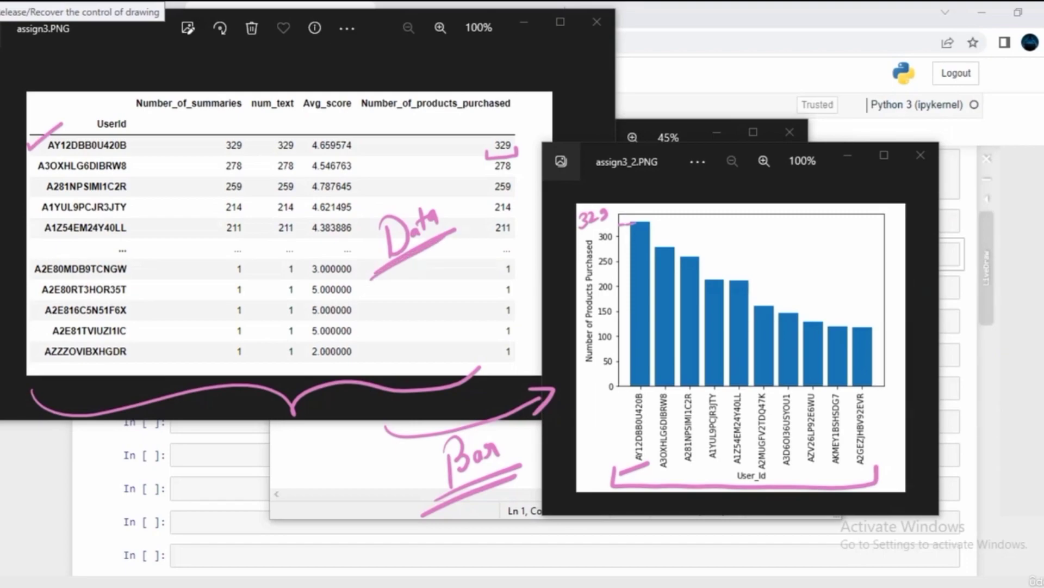
mouse_move(832, 91)
mouse_down()
mouse_move(830, 118)
mouse_move(853, 98)
mouse_up()
drag(817, 129, 879, 98)
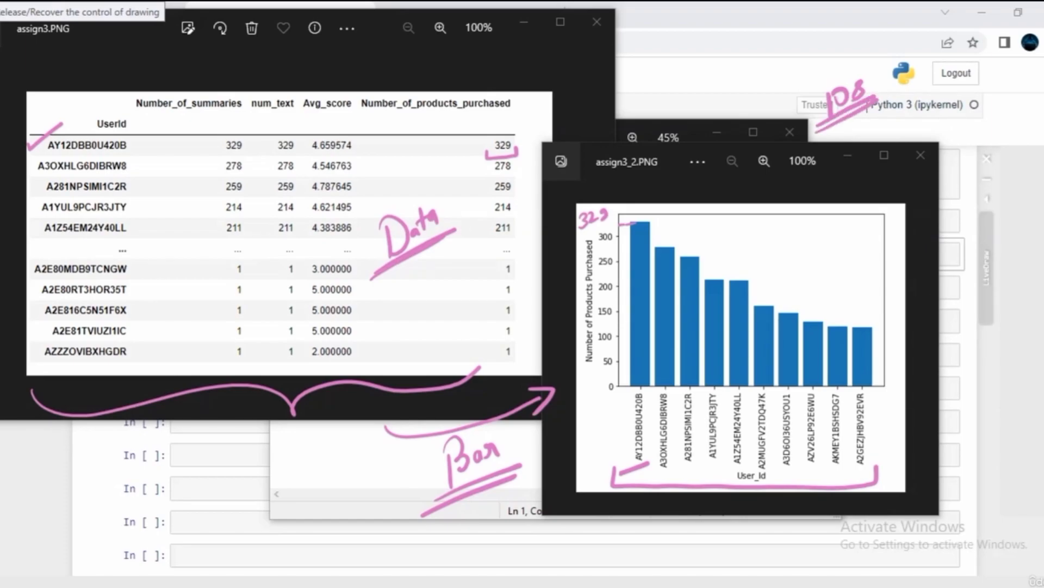
- Run data.shape in an empty notebook cell and data.columns in the cell below it
text(data)
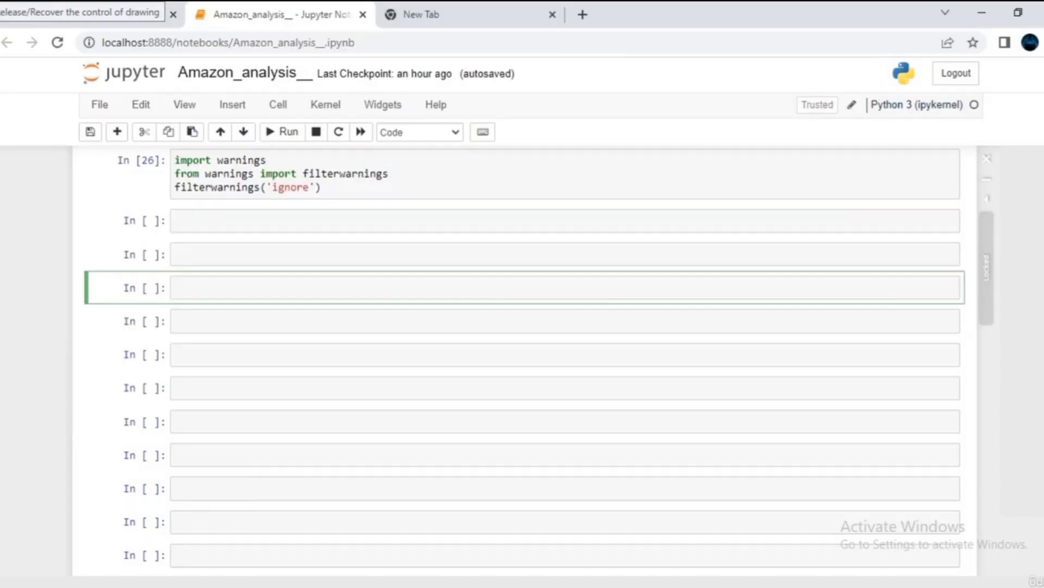
text(.shape)
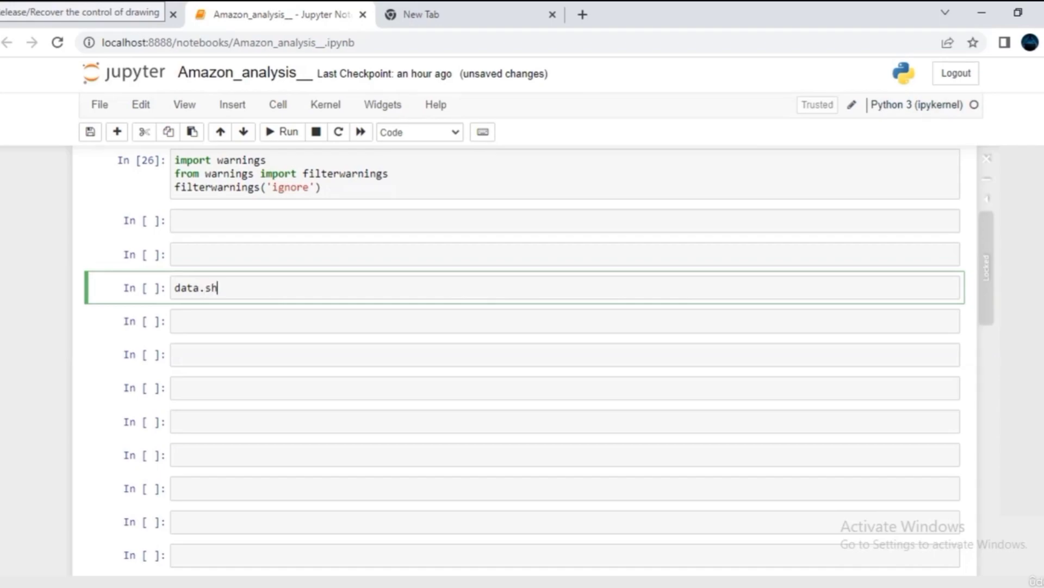
key(ctrl+Return)
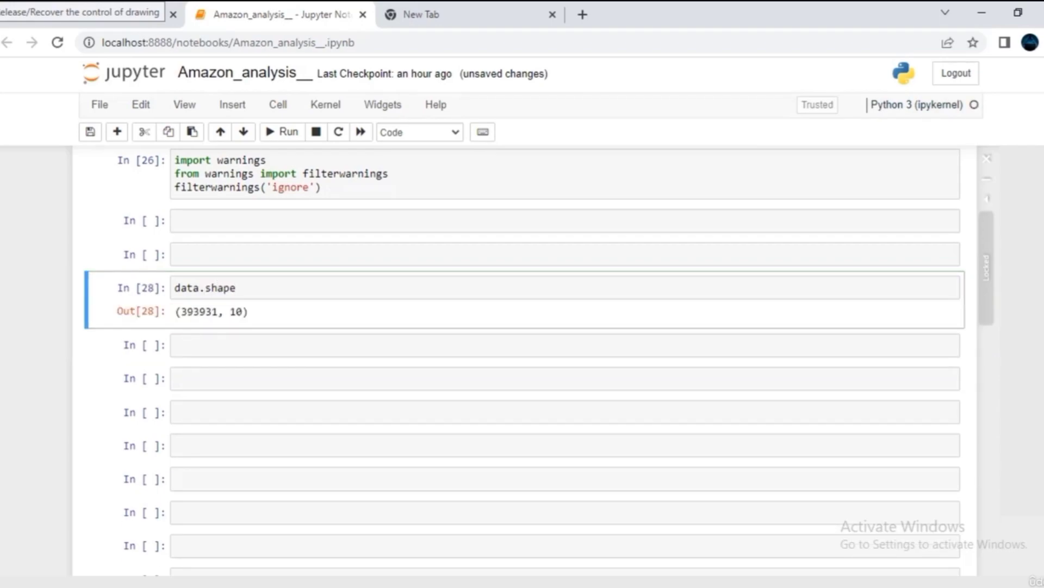
click(176, 345)
text(data.columns)
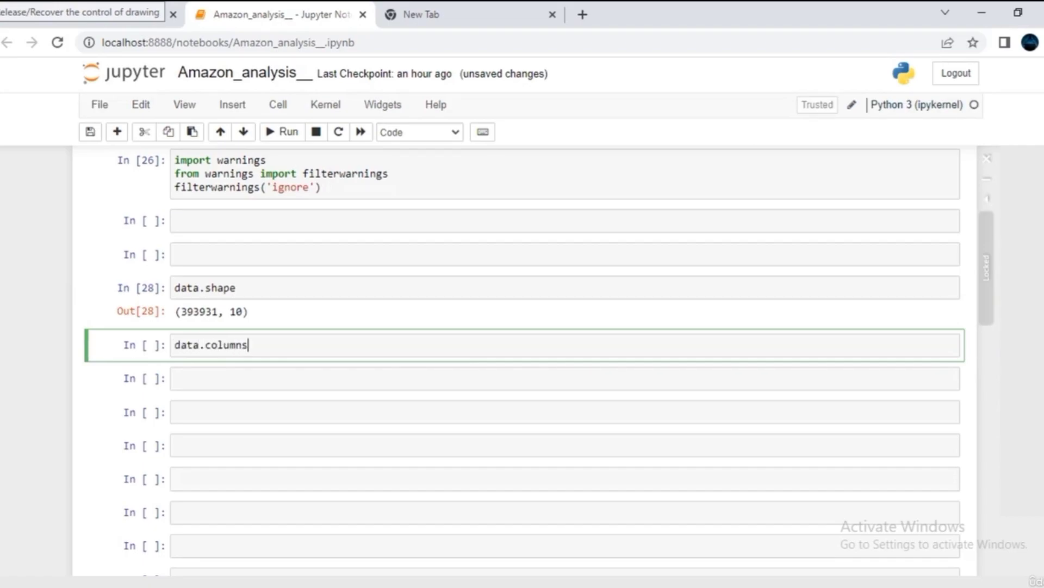
key(ctrl+Return)
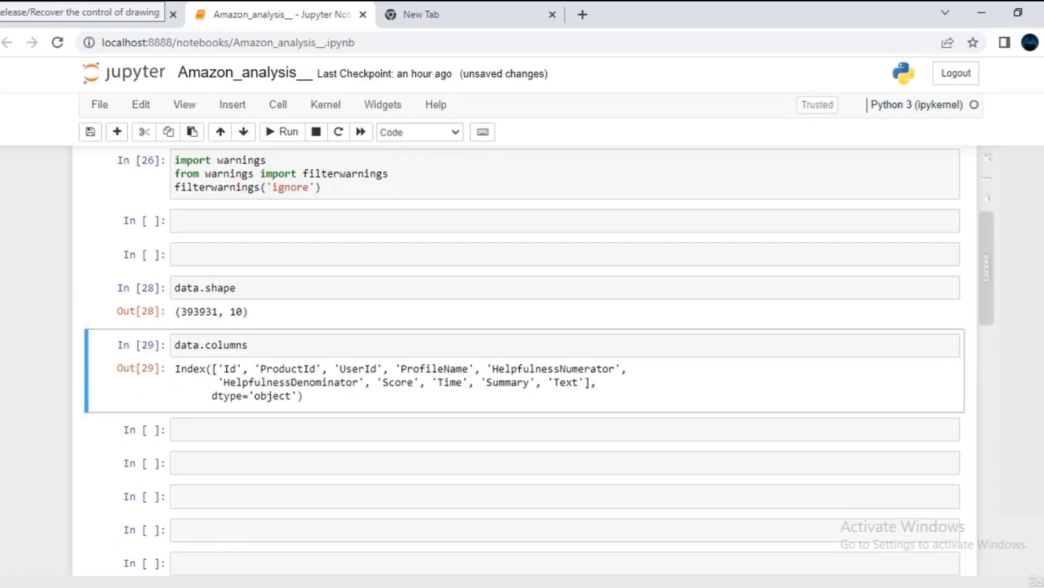
- Run data['ProfileName'] in the next empty cell, copying the column name from the columns output
scroll(522, 359, down, 2)
click(229, 325)
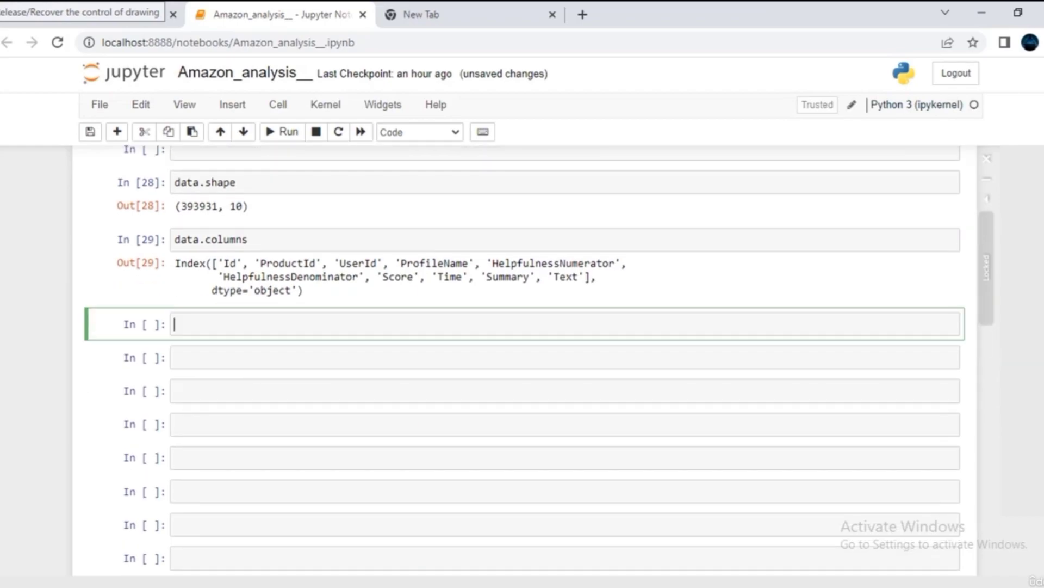
text(data[')
double_click(435, 263)
key(ctrl+c)
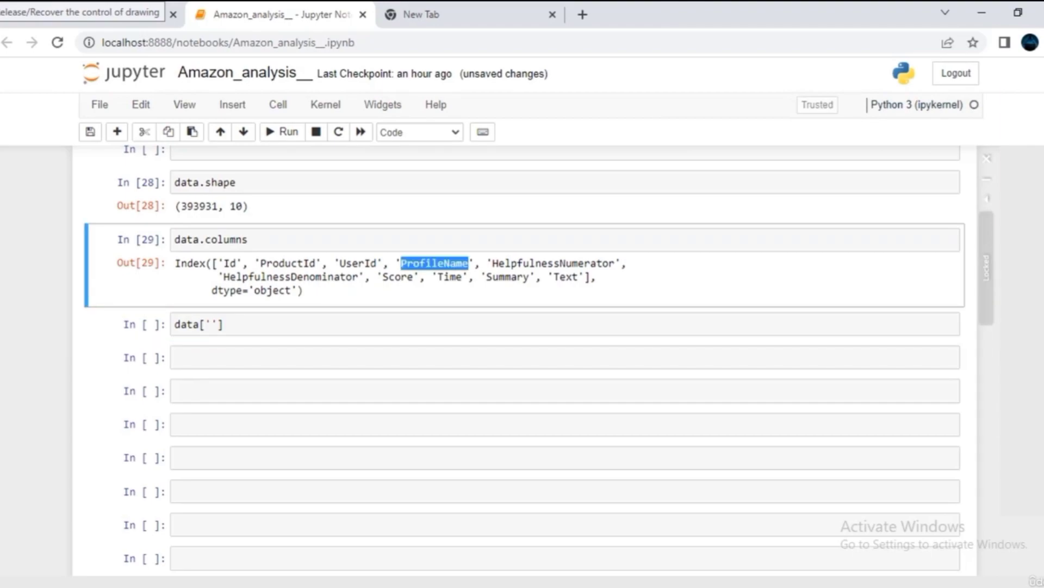
click(211, 324)
key(ctrl+v)
key(ctrl+Return)
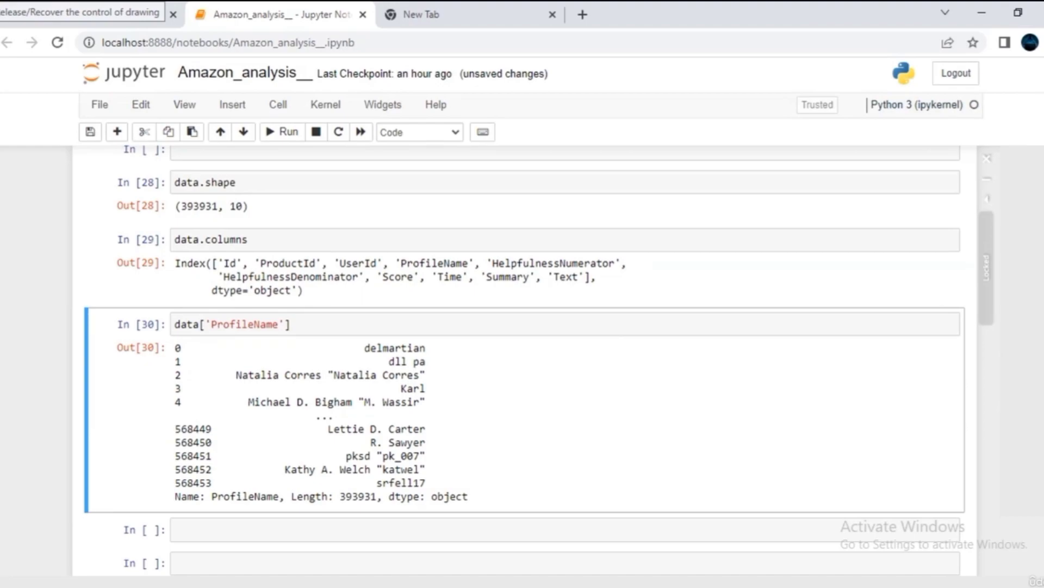
- Copy the ProfileName expression into the next cell, run it with .unique(), and highlight the resulting array
click(294, 324)
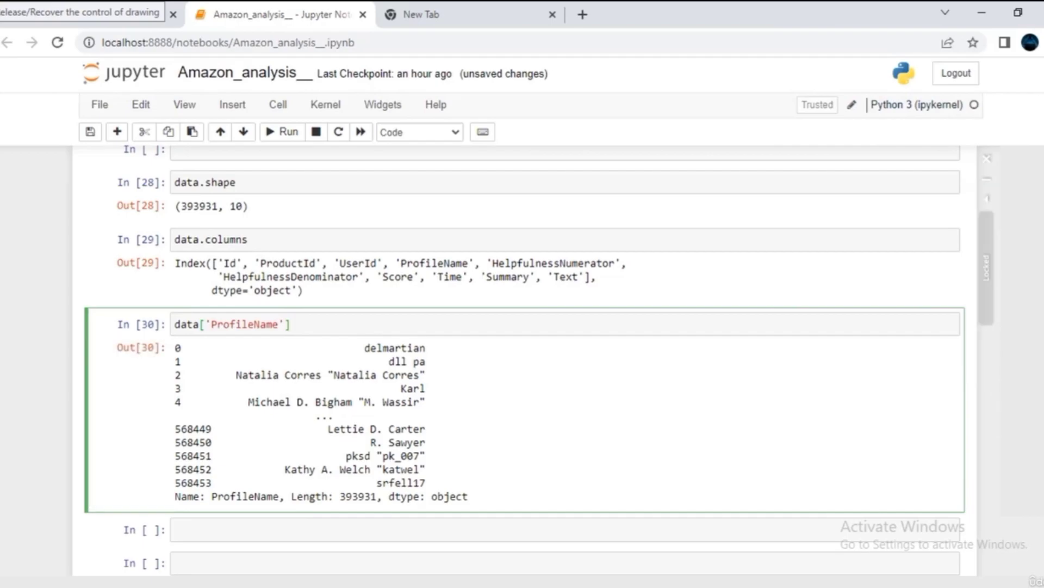
drag(174, 324, 291, 324)
key(ctrl+c)
scroll(522, 359, down, 2)
click(293, 423)
key(ctrl+v)
text(.unique())
key(shift+Return)
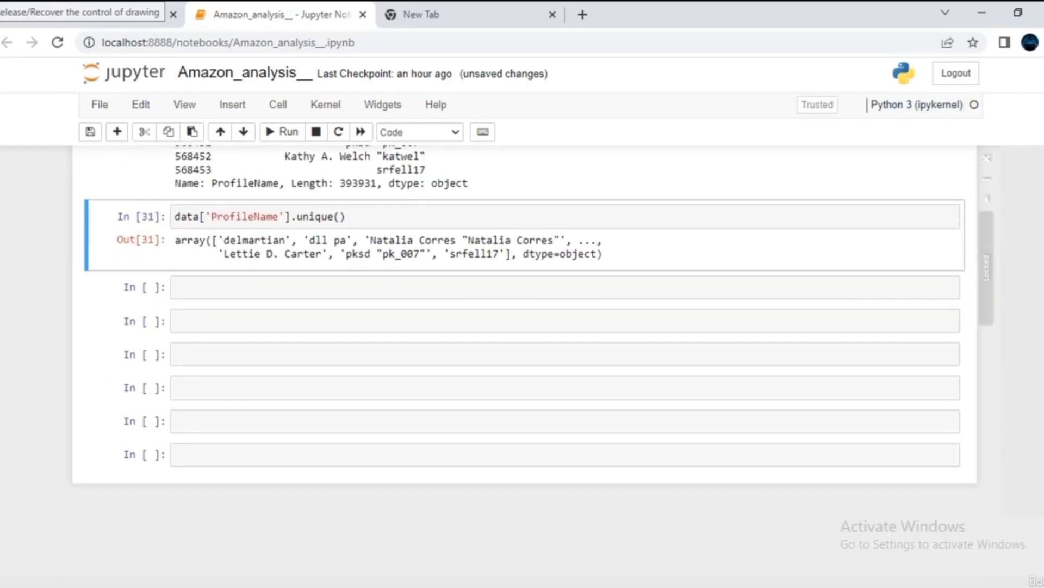
drag(224, 240, 590, 253)
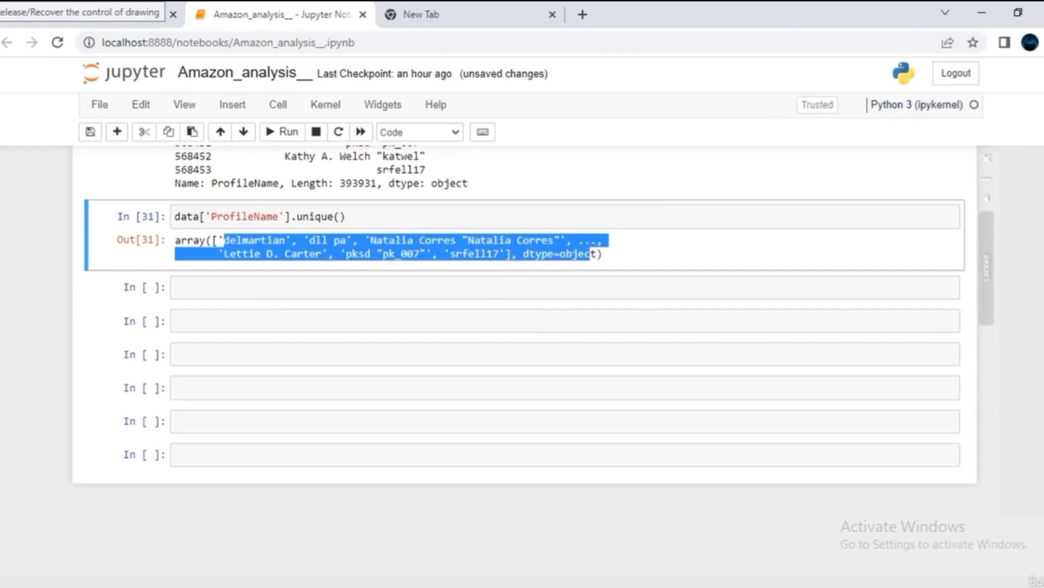
- Change the ProfileName call to .nunique(), rerun the cell, and highlight the resulting count
click(297, 216)
text(n)
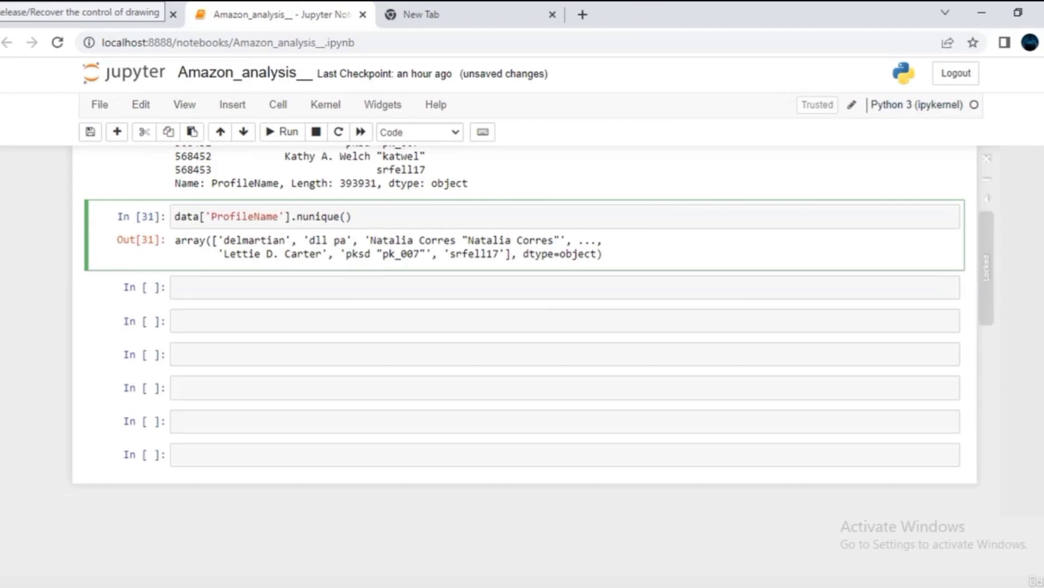
key(ctrl+Return)
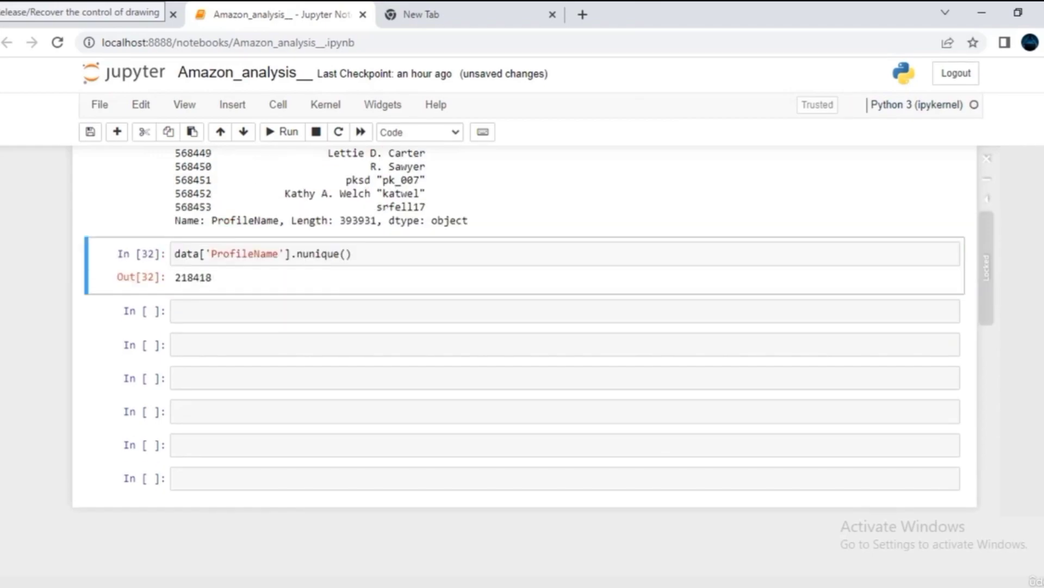
drag(175, 278, 212, 278)
scroll(212, 277, up, 2)
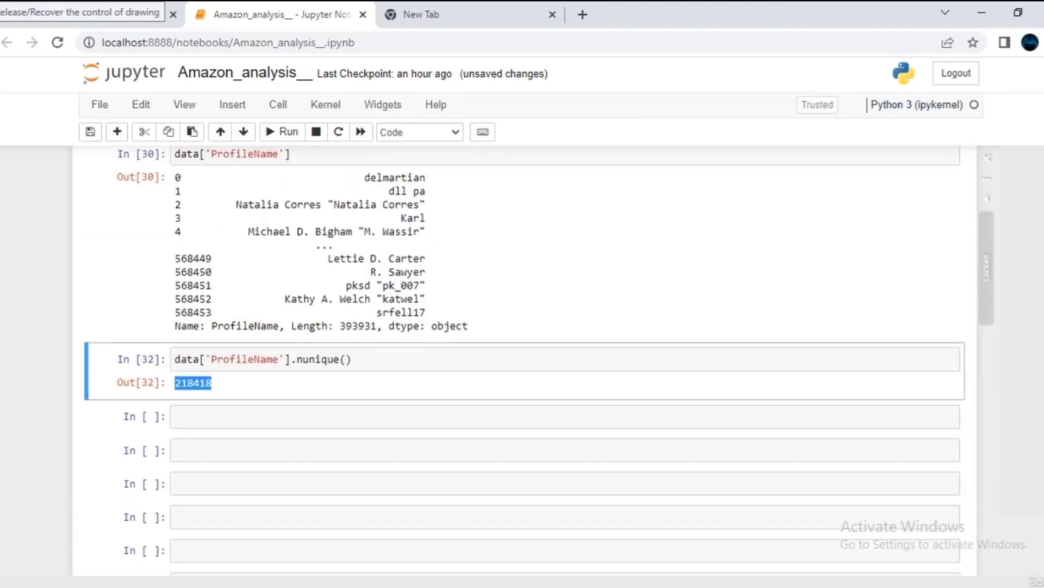
- Draw pen annotations under the ProfileName .nunique() call and its output
click(986, 267)
mouse_move(210, 372)
mouse_down()
mouse_move(238, 382)
mouse_move(284, 367)
mouse_up()
mouse_move(244, 398)
mouse_down()
mouse_move(273, 417)
mouse_move(260, 436)
mouse_up()
drag(297, 404, 282, 427)
mouse_move(301, 403)
mouse_down()
mouse_move(291, 422)
mouse_move(342, 399)
mouse_up()
mouse_move(263, 454)
mouse_down()
mouse_move(354, 412)
mouse_move(350, 420)
mouse_up()
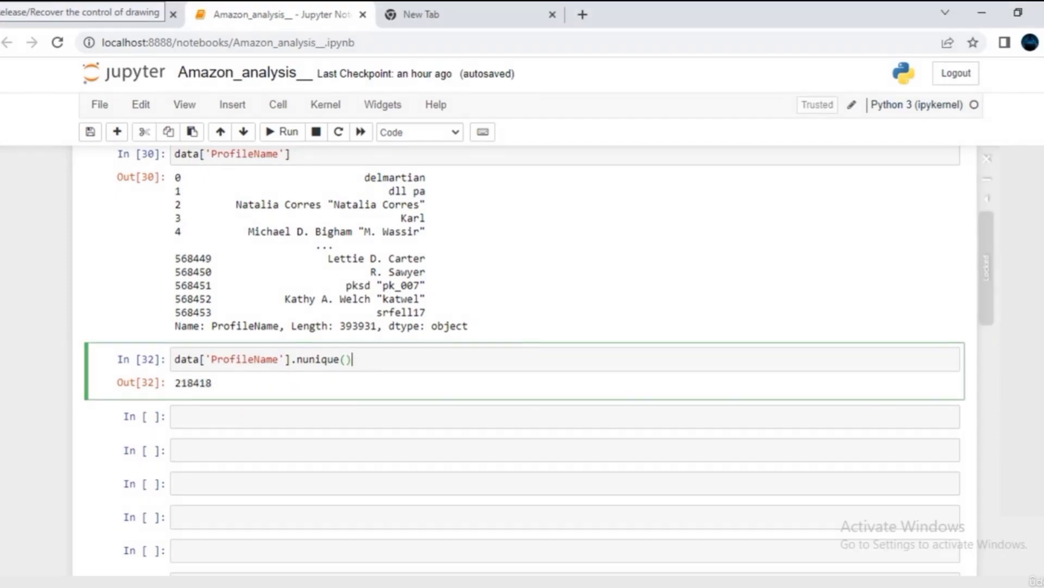
- Run data['UserId'].nunique() in the cell below the ProfileName count
click(175, 416)
text(data['ProfileName'].nunique())
drag(211, 416, 279, 417)
text(UserId)
key(ctrl+Return)
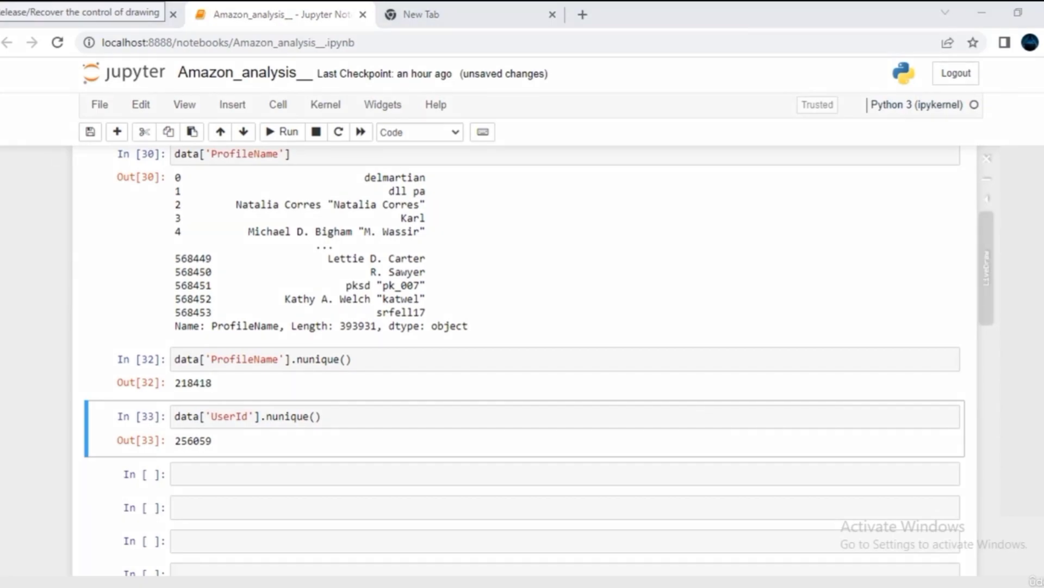
- Mark the UserId and ProfileName unique counts in pink and draw an arrow from the UserId count
mouse_move(170, 451)
mouse_down()
mouse_move(171, 463)
mouse_move(203, 460)
mouse_move(222, 446)
mouse_up()
mouse_move(214, 372)
mouse_down()
mouse_move(235, 371)
mouse_move(226, 384)
mouse_move(234, 402)
mouse_move(213, 400)
mouse_up()
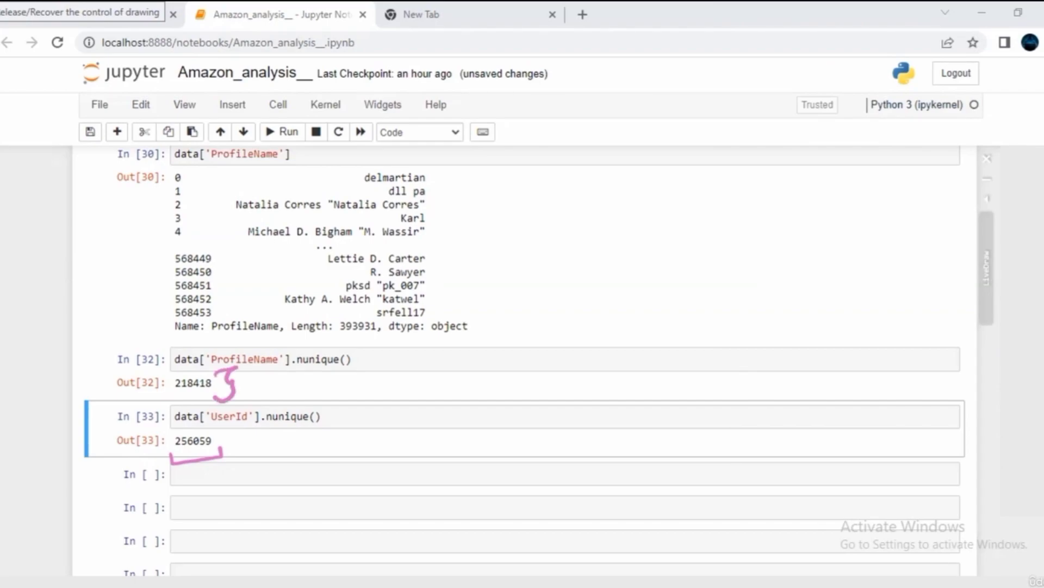
mouse_move(193, 467)
mouse_down()
mouse_move(227, 479)
mouse_move(218, 496)
mouse_up()
- Open the assign3.PNG table picture, brace its user IDs, and underline the four column headers in pink
mouse_move(826, 582)
click(858, 506)
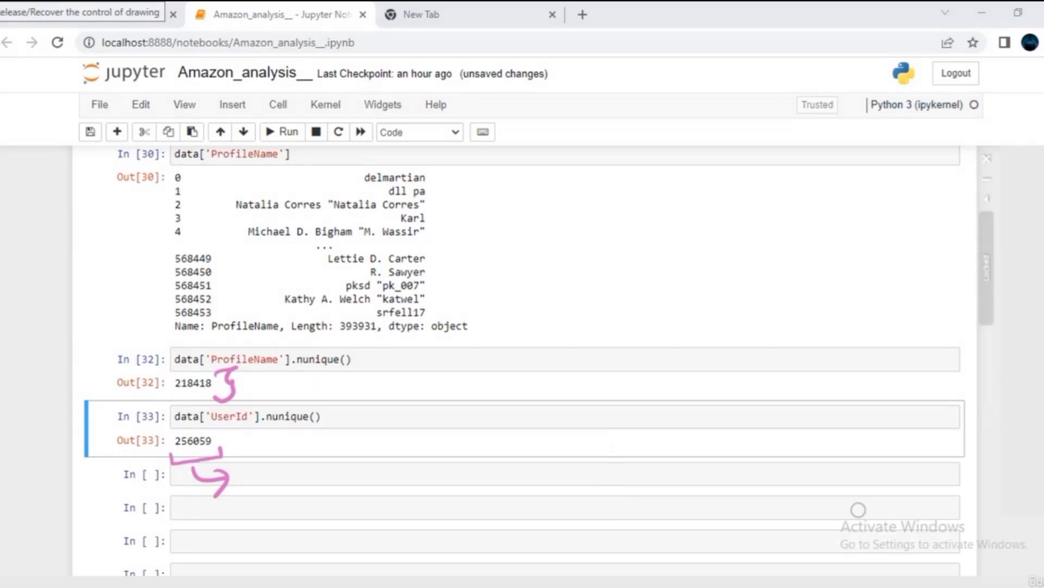
mouse_move(419, 174)
mouse_down()
mouse_move(396, 310)
mouse_move(398, 446)
mouse_up()
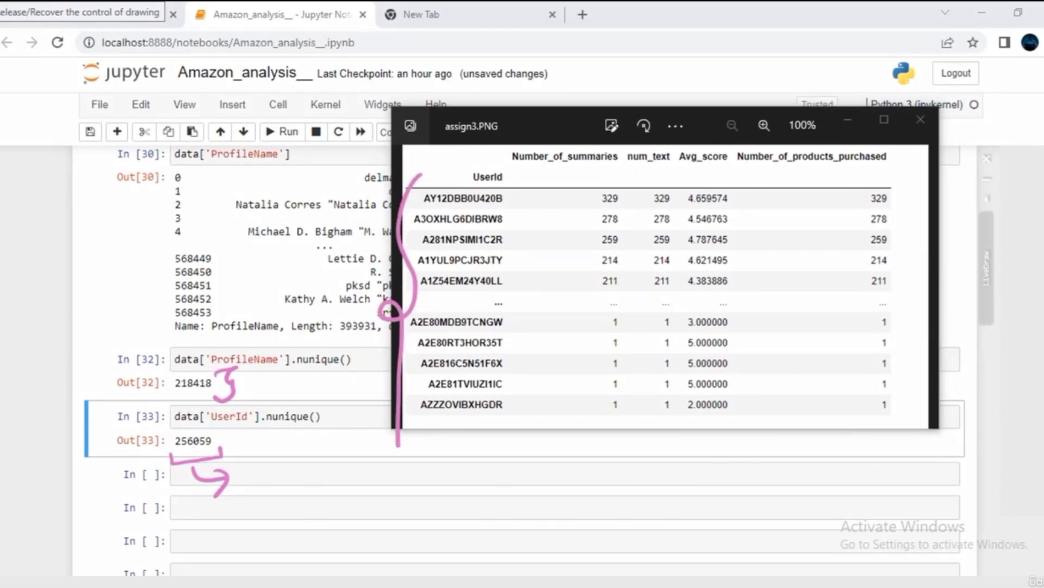
mouse_move(512, 164)
mouse_down()
mouse_move(514, 172)
mouse_move(673, 165)
mouse_up()
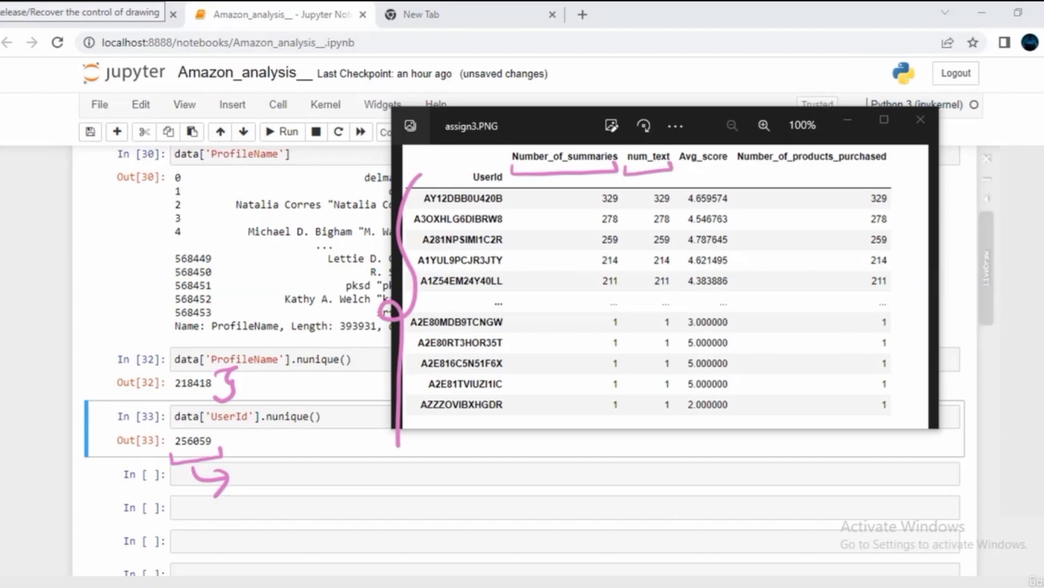
drag(679, 165, 728, 166)
drag(734, 169, 886, 164)
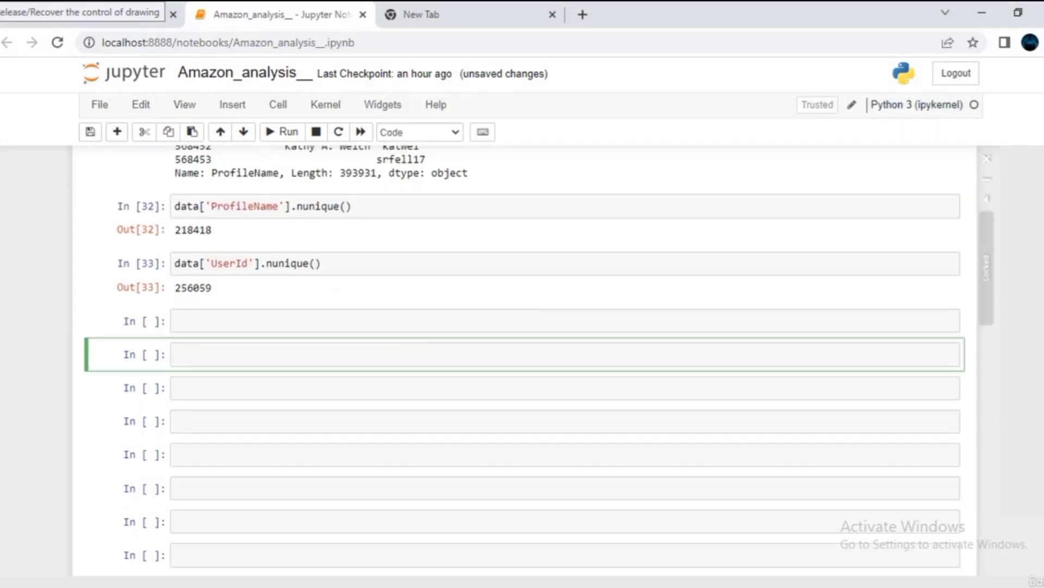
- Enter data.groupby(['UserId']).agg in an empty cell, reusing the column name from the UserId count cell
text(data.groupby([')
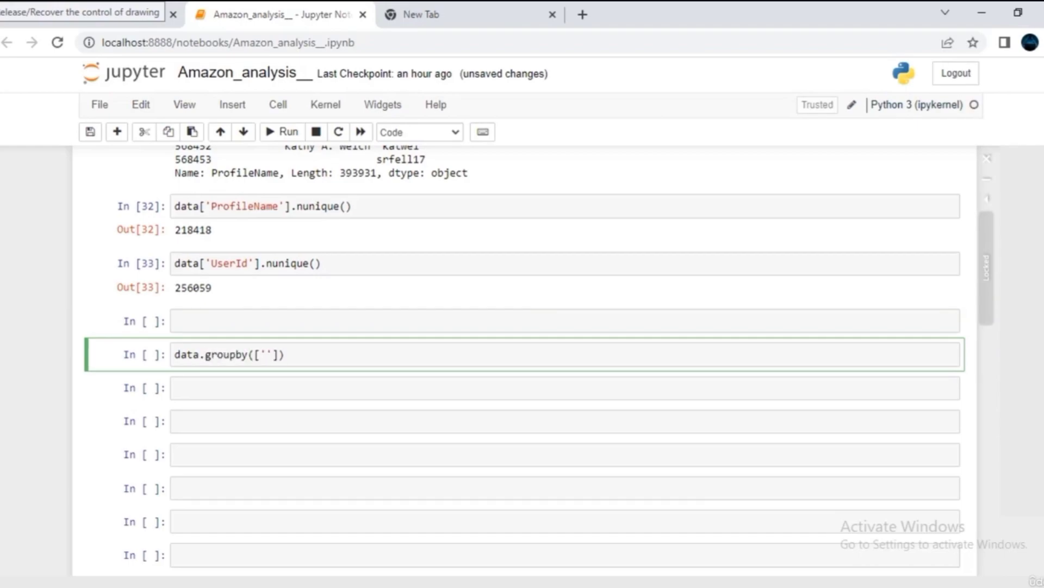
drag(211, 263, 248, 263)
key(ctrl+c)
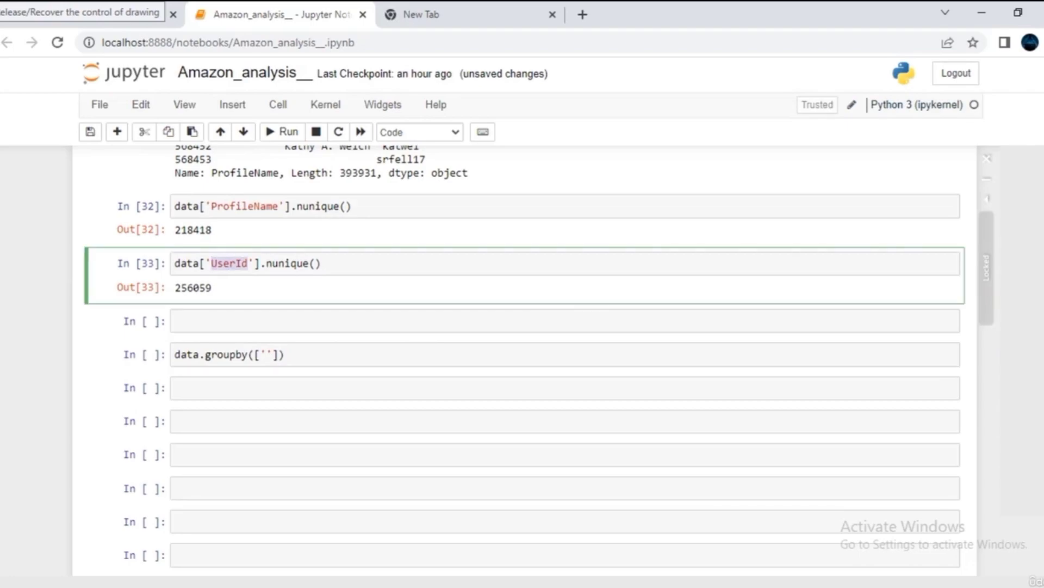
click(259, 264)
click(266, 355)
key(ctrl+v)
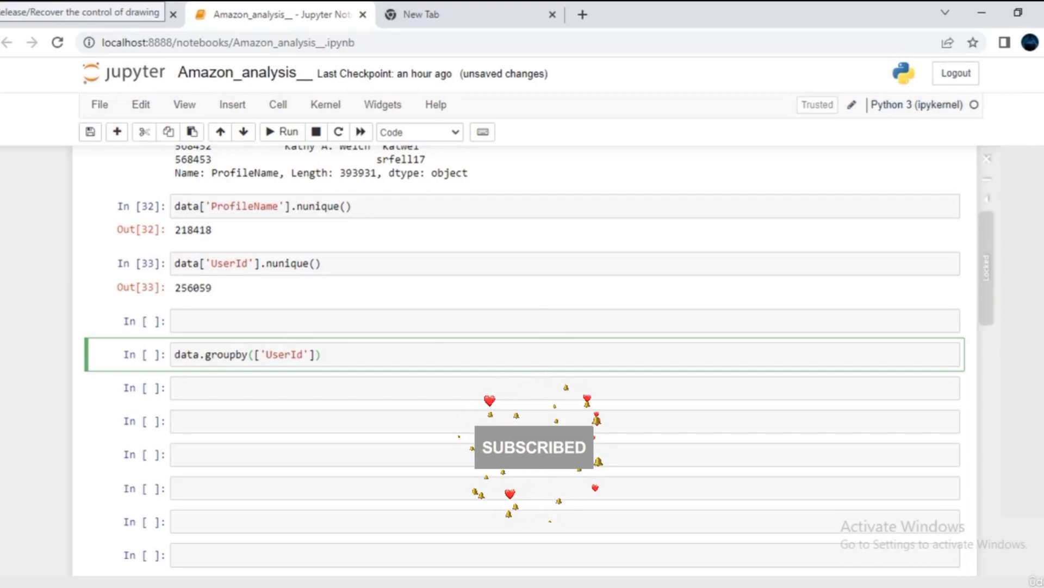
text(.agg)
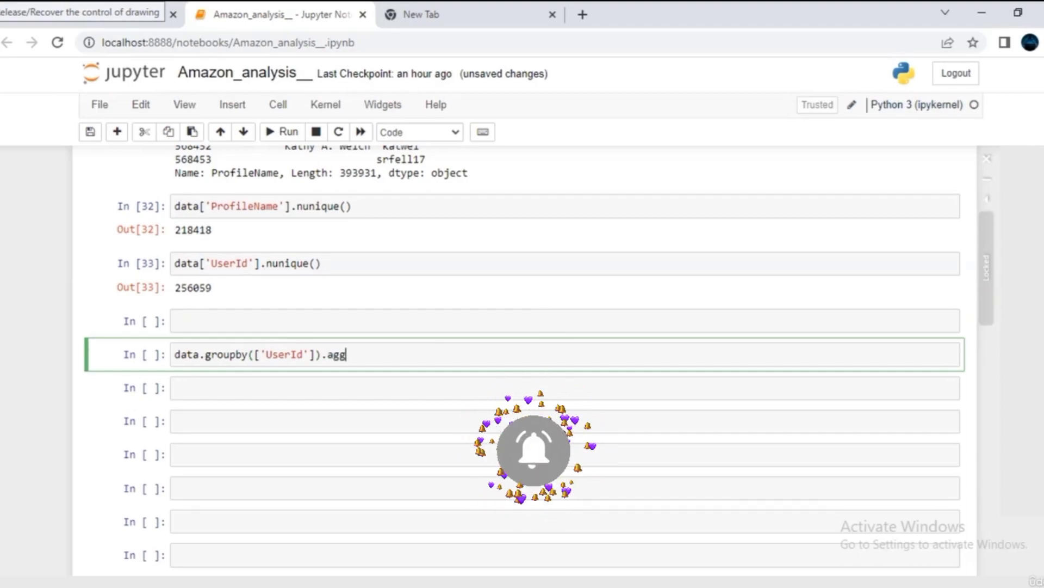
- Reopen assign3.PNG, underline the Number_of_summaries header, and handwrite 'summary → Count' above the picture
click(826, 582)
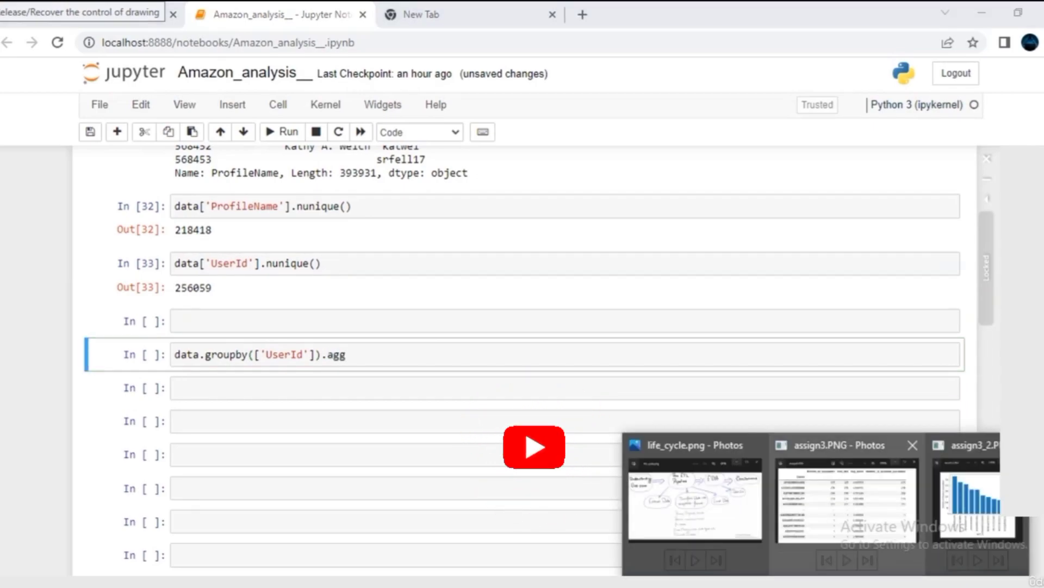
click(847, 501)
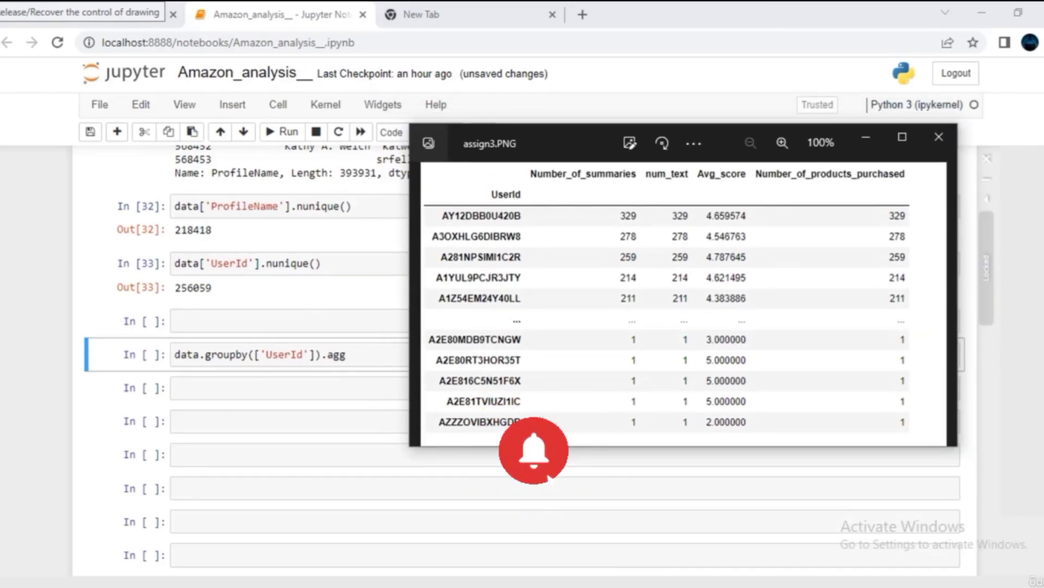
mouse_move(527, 180)
mouse_down()
mouse_move(578, 190)
mouse_move(638, 176)
mouse_up()
mouse_move(517, 90)
mouse_down()
mouse_move(514, 102)
mouse_move(587, 56)
mouse_move(665, 36)
mouse_move(679, 13)
mouse_move(689, 22)
mouse_up()
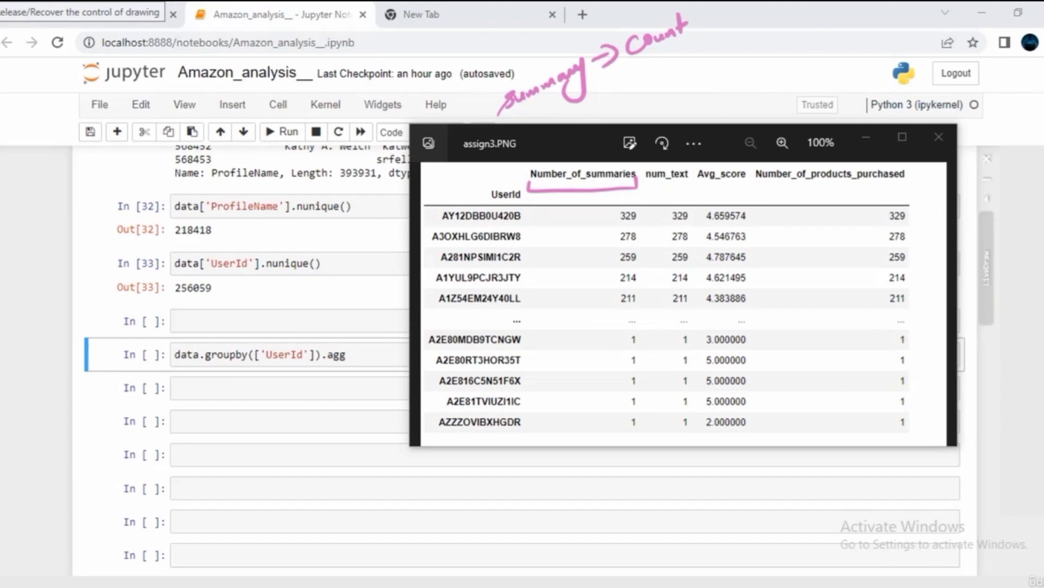
- Handwrite 'Text → Count' beneath the summary note
drag(615, 86, 648, 73)
mouse_move(630, 81)
mouse_down()
mouse_move(634, 100)
mouse_move(651, 87)
mouse_up()
mouse_move(650, 78)
mouse_down()
mouse_move(660, 86)
mouse_move(650, 86)
mouse_up()
mouse_move(665, 64)
mouse_down()
mouse_move(671, 81)
mouse_move(678, 68)
mouse_up()
mouse_move(689, 65)
mouse_down()
mouse_move(708, 55)
mouse_move(700, 74)
mouse_up()
mouse_move(746, 38)
mouse_down()
mouse_move(741, 57)
mouse_move(787, 16)
mouse_up()
mouse_move(790, 8)
mouse_down()
mouse_move(788, 25)
mouse_move(794, 13)
mouse_up()
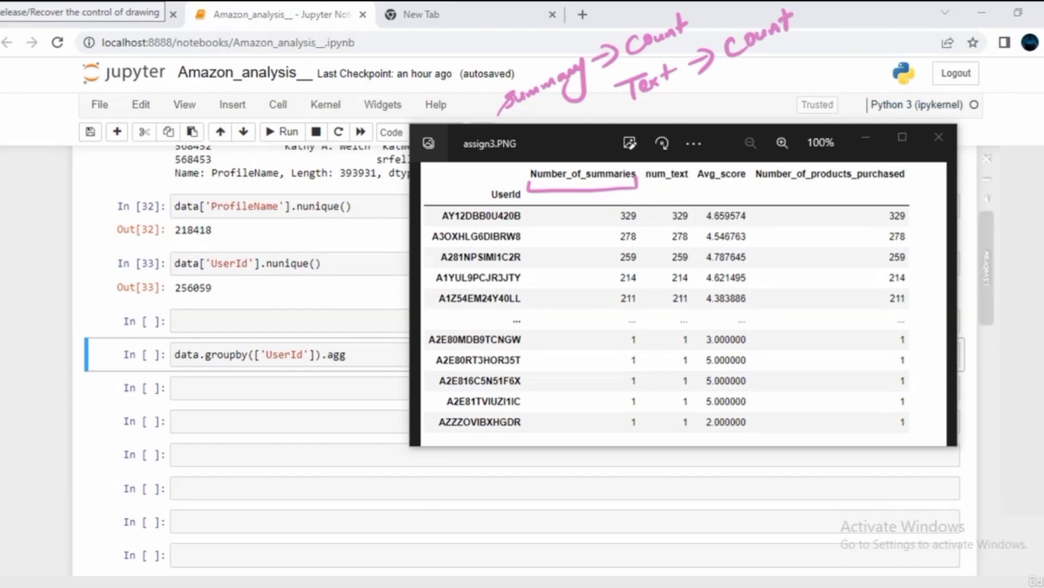
- Underline the Avg_score header and handwrite 'Score → mean' beneath the Text note
mouse_move(719, 86)
mouse_down()
mouse_move(703, 115)
mouse_move(729, 101)
mouse_up()
drag(737, 89, 768, 75)
mouse_move(759, 82)
mouse_down()
mouse_move(795, 59)
mouse_move(788, 74)
mouse_up()
mouse_move(694, 185)
mouse_down()
mouse_move(744, 192)
mouse_move(746, 174)
mouse_up()
drag(803, 56, 857, 16)
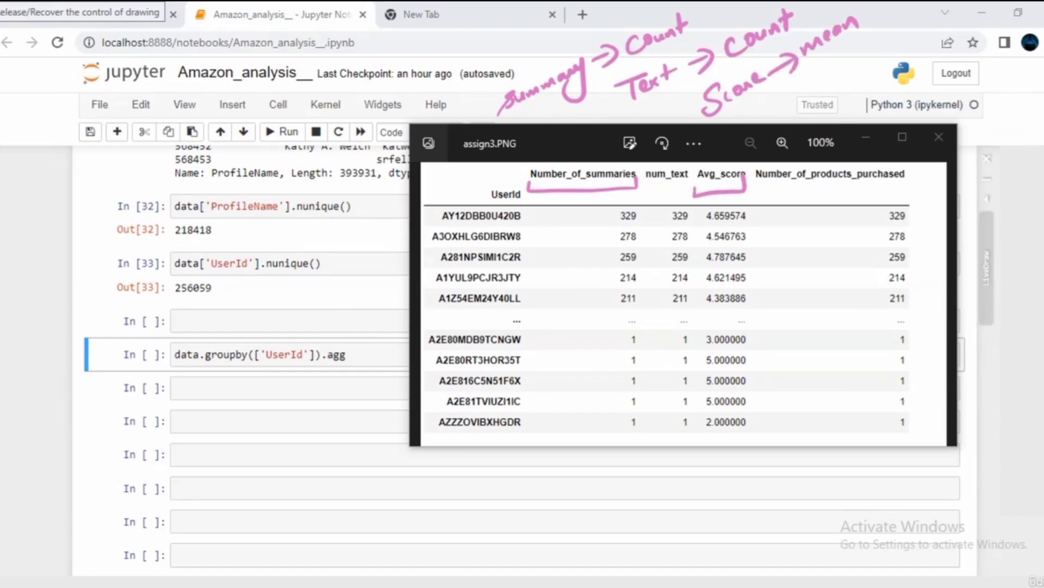
- Handwrite 'Prod Id → count' beneath the Score note
mouse_move(767, 95)
mouse_down()
mouse_move(770, 121)
mouse_move(769, 105)
mouse_move(871, 50)
mouse_up()
click(857, 57)
mouse_move(862, 44)
mouse_down()
mouse_move(864, 65)
mouse_move(900, 30)
mouse_move(920, 26)
mouse_up()
drag(911, 15, 923, 9)
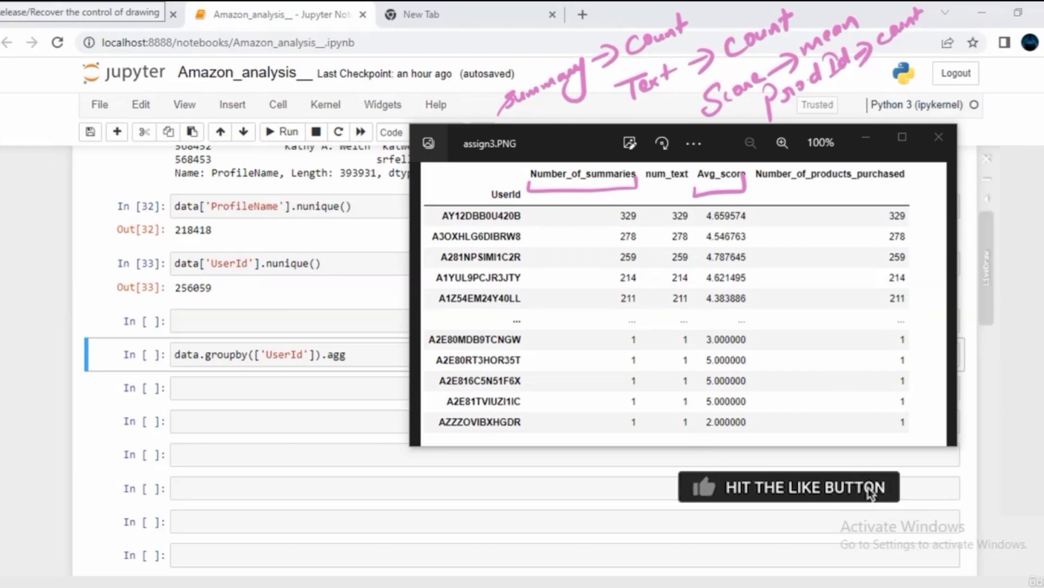
- Return to the notebook, add parentheses to the agg call, and handwrite an underlined 'key : value' note above it
key(alt+Tab)
text(()
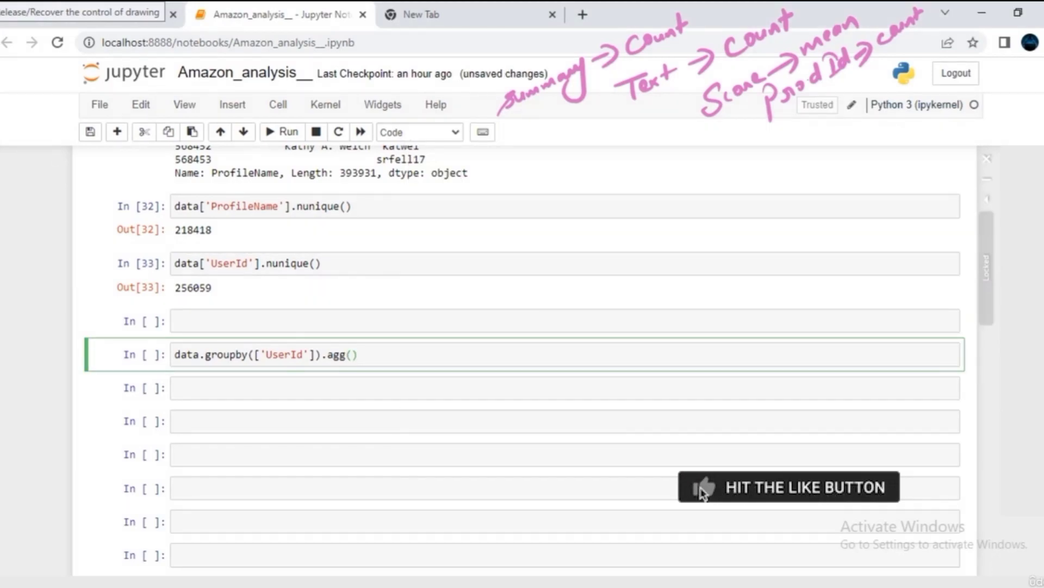
click(1021, 478)
drag(770, 267, 771, 297)
mouse_move(783, 274)
mouse_down()
mouse_move(784, 288)
mouse_move(808, 274)
mouse_move(799, 305)
mouse_up()
drag(833, 245, 882, 228)
drag(751, 328, 890, 265)
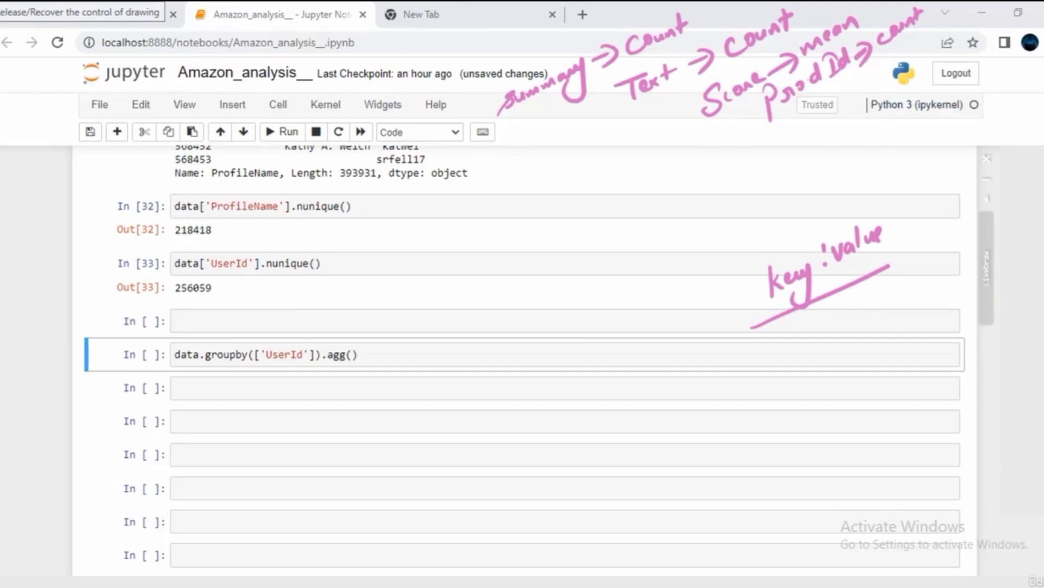
- Handwrite 'feature : func.' beneath the 'key : value' note, with a line down from key and an underline under func
drag(783, 321, 774, 350)
drag(744, 387, 815, 356)
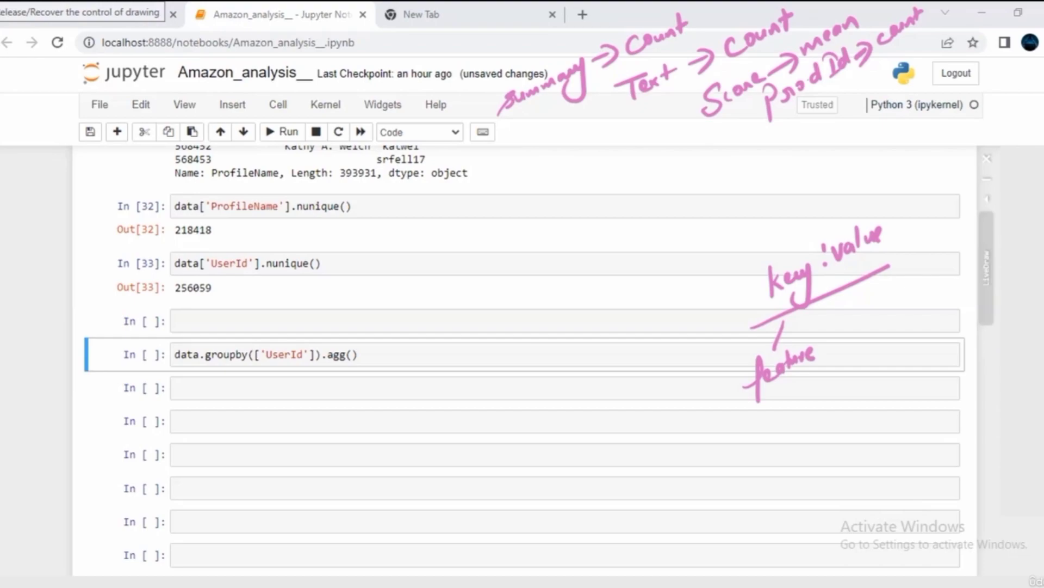
drag(829, 319, 828, 328)
mouse_move(867, 300)
mouse_down()
mouse_move(859, 353)
mouse_move(877, 315)
mouse_move(902, 301)
mouse_move(914, 326)
mouse_up()
- Put an empty dictionary inside the agg call and run data.columns in the empty cell above it
click(353, 354)
text({)
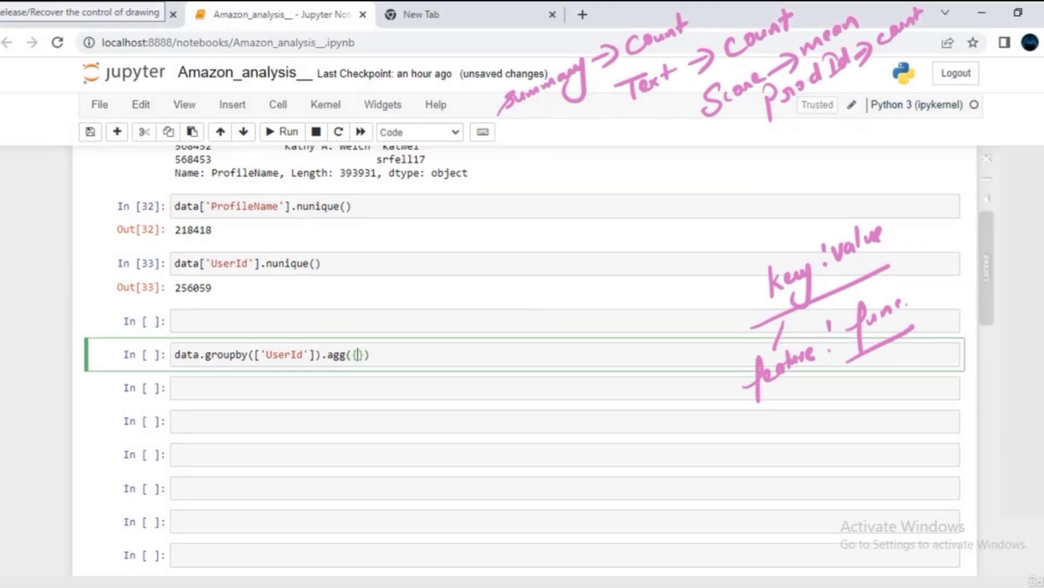
click(178, 321)
text(dat)
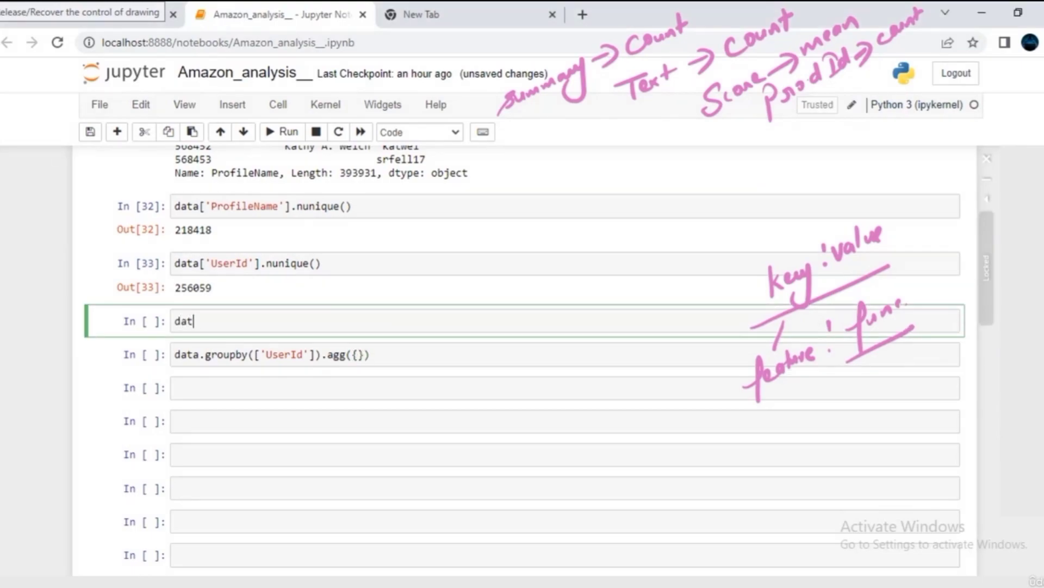
text(a.columns)
key(ctrl+Return)
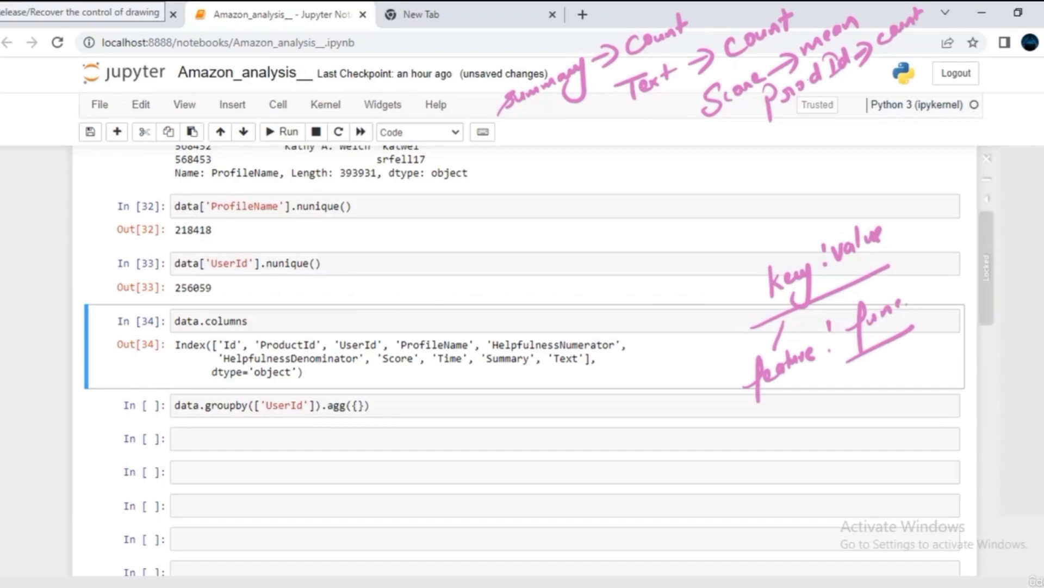
- Add the entry 'Summary':'count' to the agg dictionary, copying the column name from the columns output
drag(481, 358, 535, 358)
key(ctrl+c)
click(358, 405)
key(ctrl+v)
text(:'count' ,)
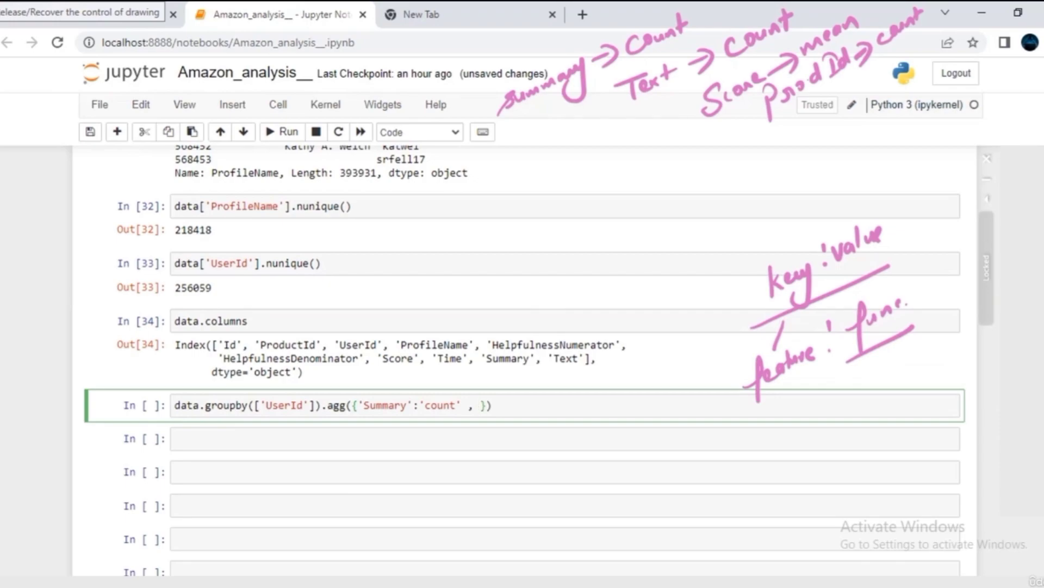
- Add 'Text':'count' as the second entry of the agg dictionary, copying the name from the columns output
drag(548, 358, 584, 358)
key(ctrl+c)
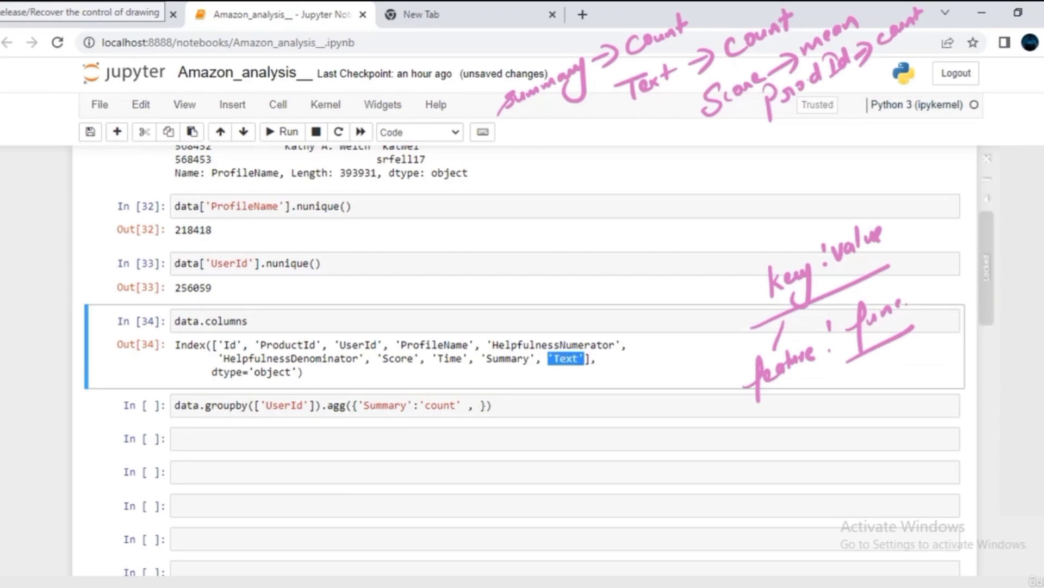
click(475, 405)
key(ctrl+v)
text(:'count)
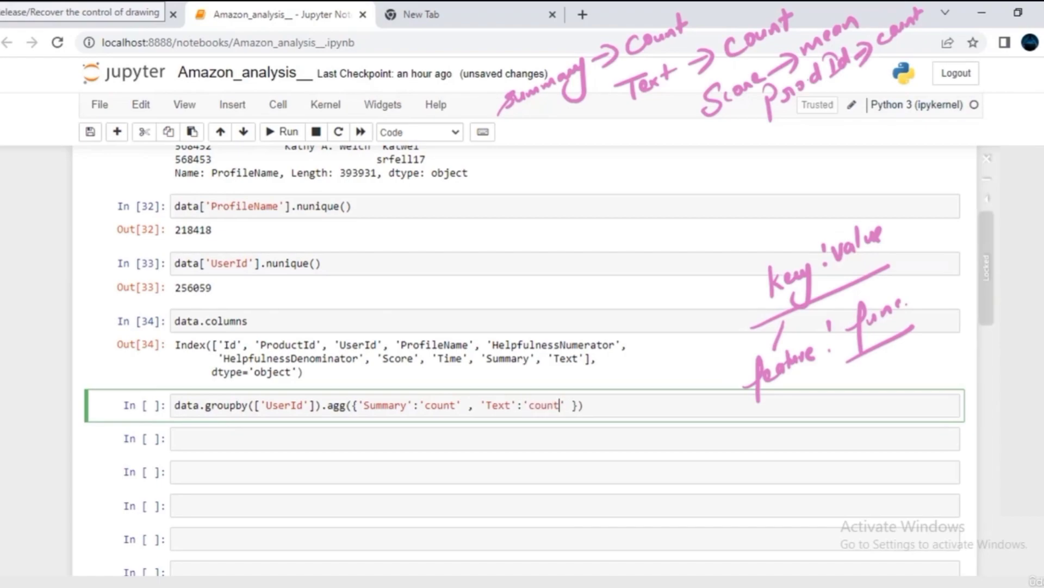
- Add 'Score':'mean' as the third entry of the agg dictionary, followed by a comma
drag(377, 358, 420, 358)
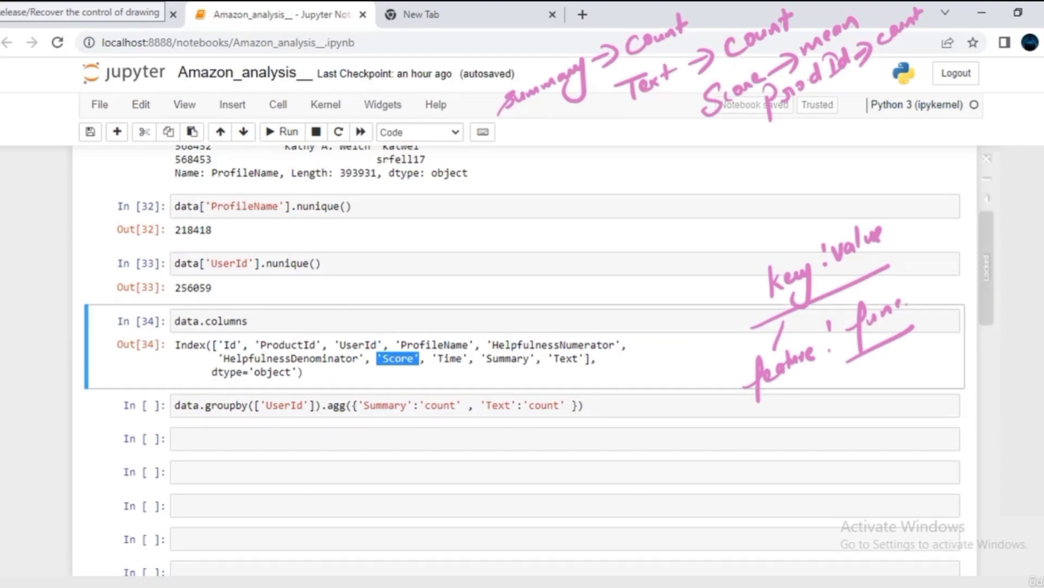
key(ctrl+c)
click(572, 405)
text(,)
key(ctrl+v)
text(:'m)
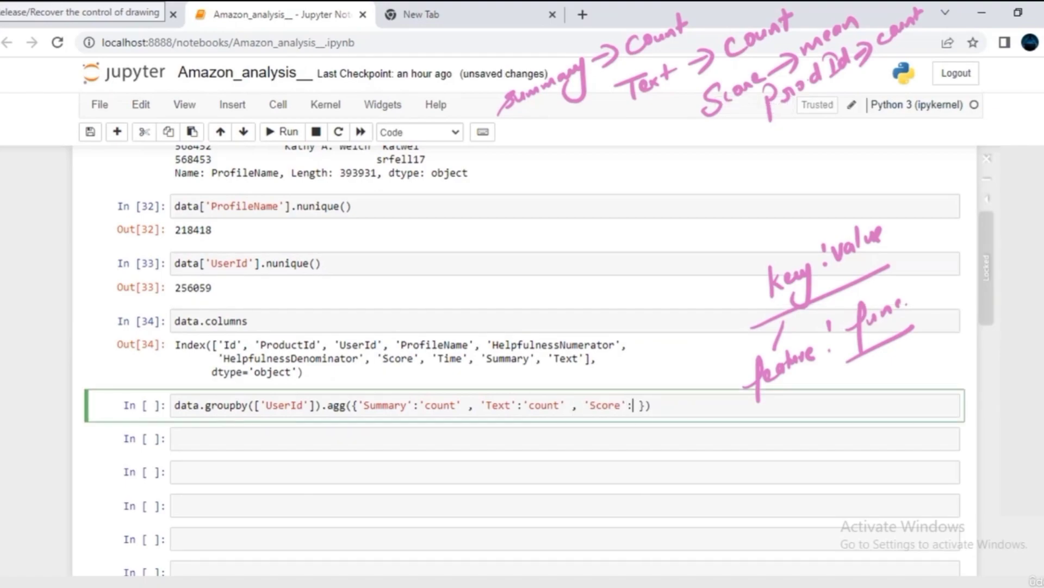
text(ean' ,)
- Add 'ProductId':'count' as the last entry of the agg dictionary and run the groupby cell
drag(254, 344, 322, 344)
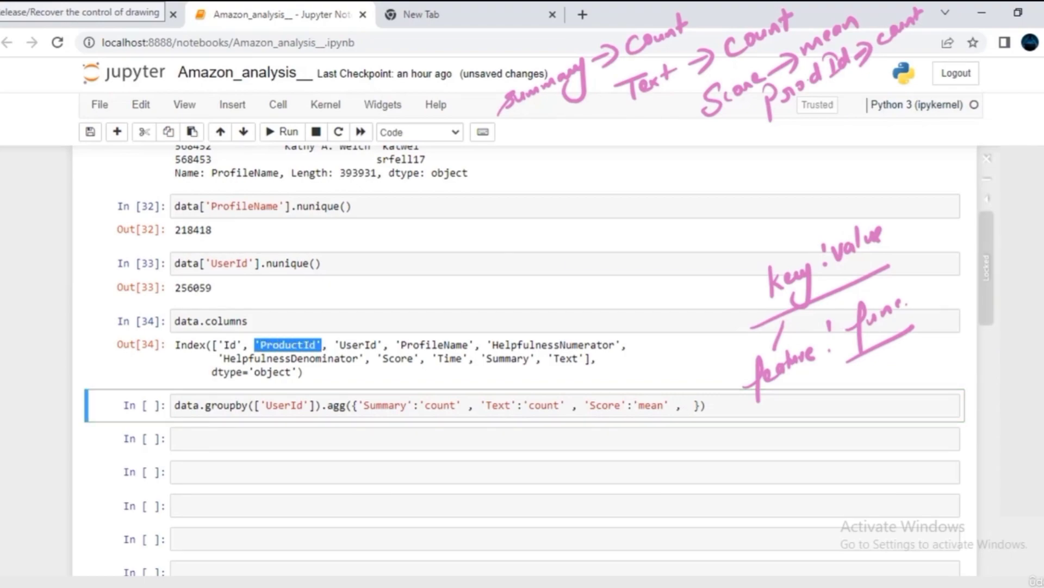
key(ctrl+c)
click(681, 405)
key(ctrl+v)
text(:')
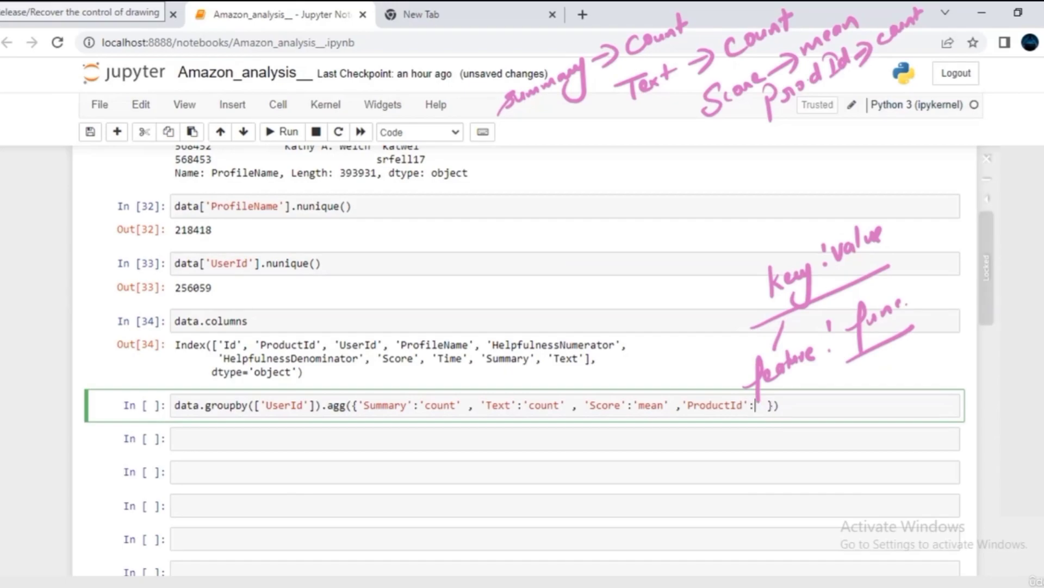
text(count')
key(ctrl+Return)
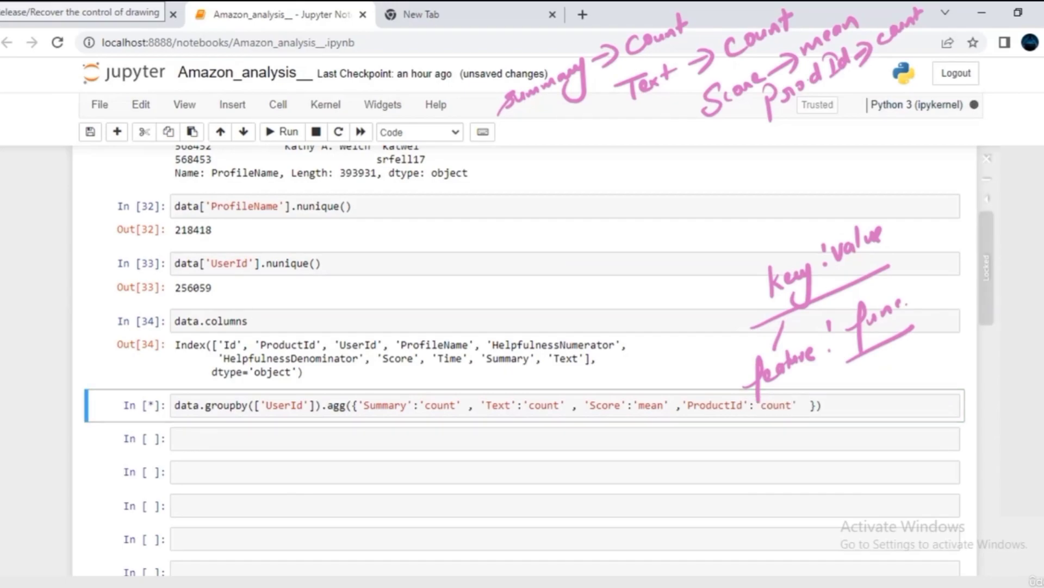
- Clear all handwritten annotations from the screen and bring the aggregated table into view
click(528, 405)
key(Escape)
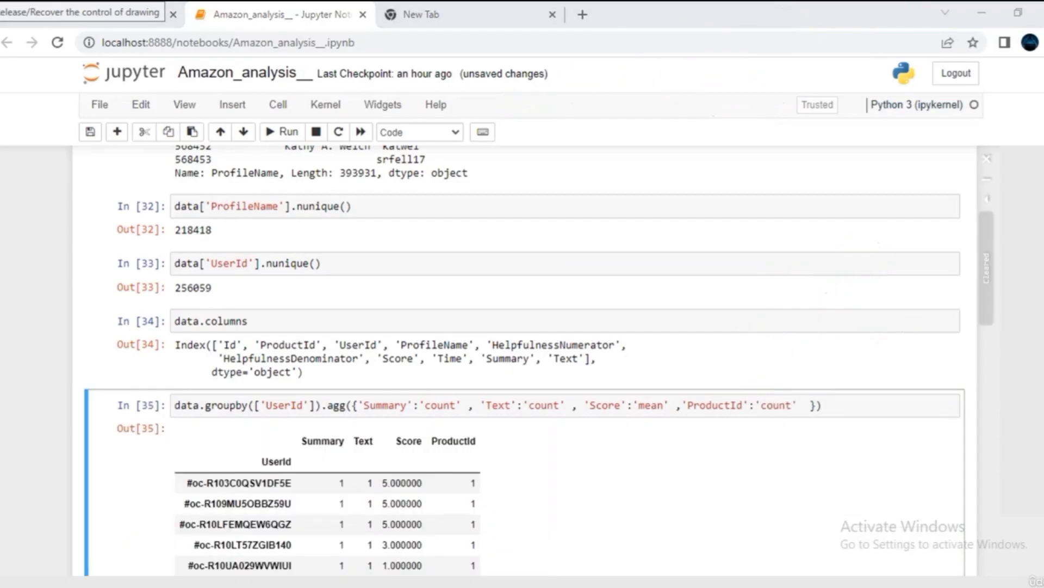
scroll(523, 359, down, 2)
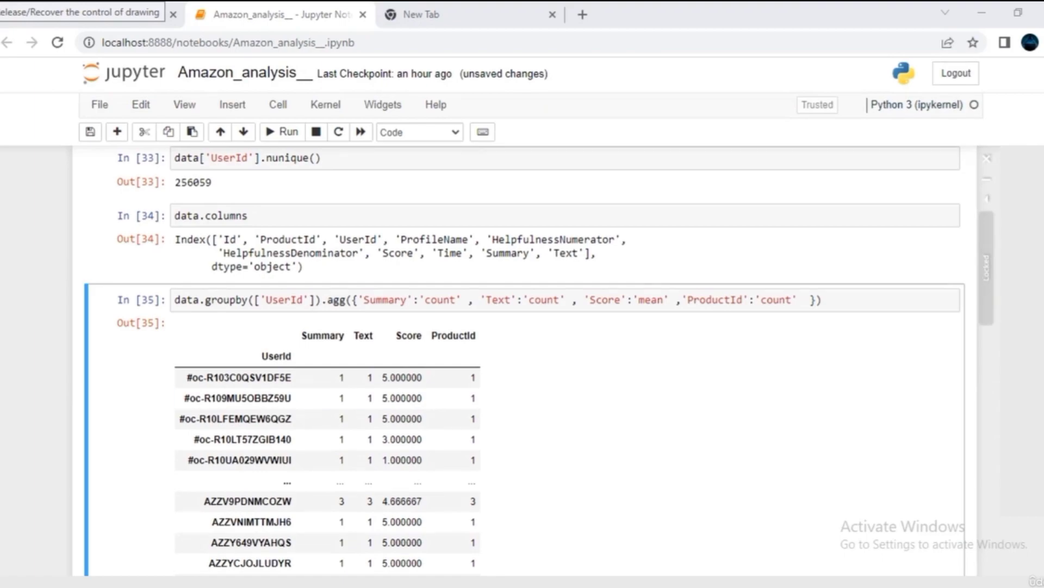
- Append sort_values() to the aggregation, run it, and add the missing by argument with empty quotes
click(823, 300)
text(.s)
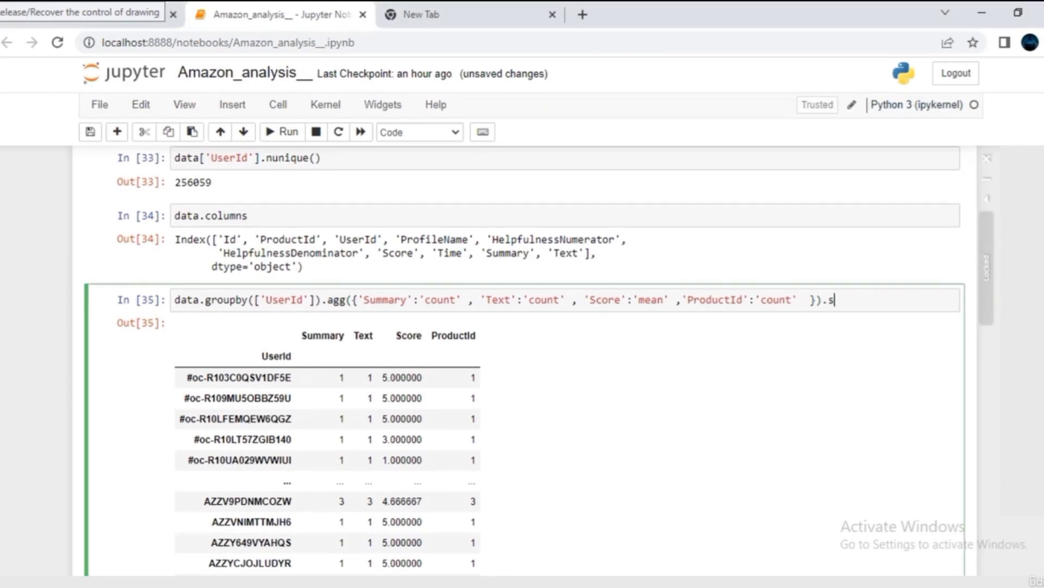
text(ort_values()
key(ctrl+Return)
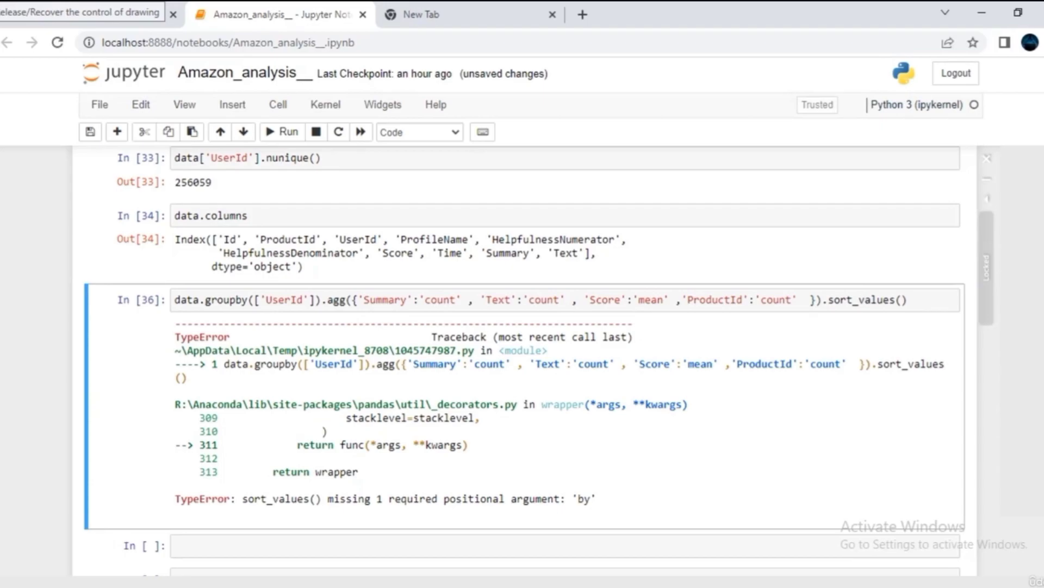
drag(327, 498, 597, 499)
click(902, 300)
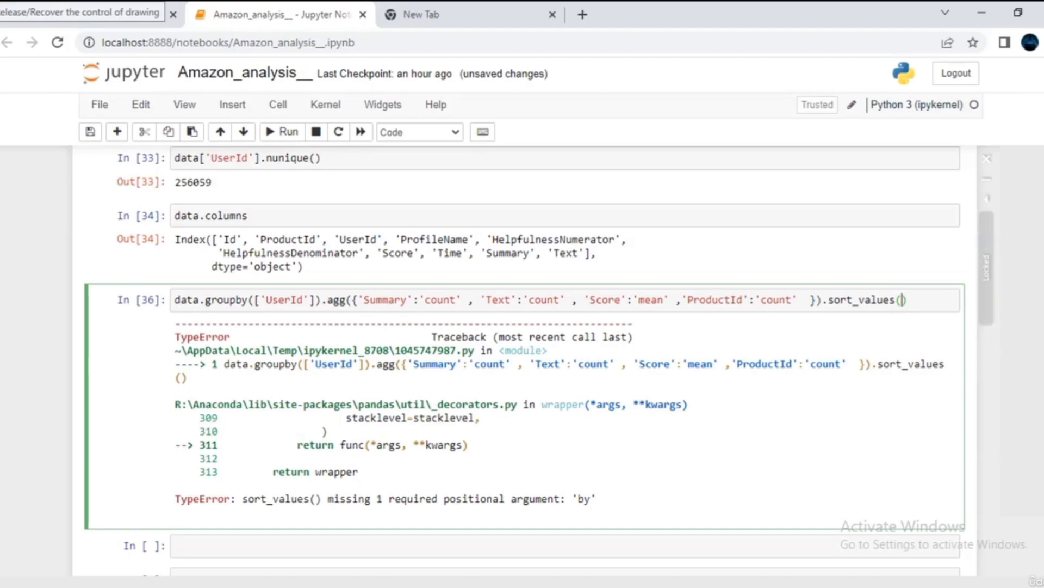
text(by=')
- Copy the groupby aggregation without the sort into a new cell above and run it
drag(823, 299, 174, 299)
key(ctrl+c)
key(Escape)
key(a)
key(Return)
key(ctrl+v)
key(ctrl+Return)
click(554, 299)
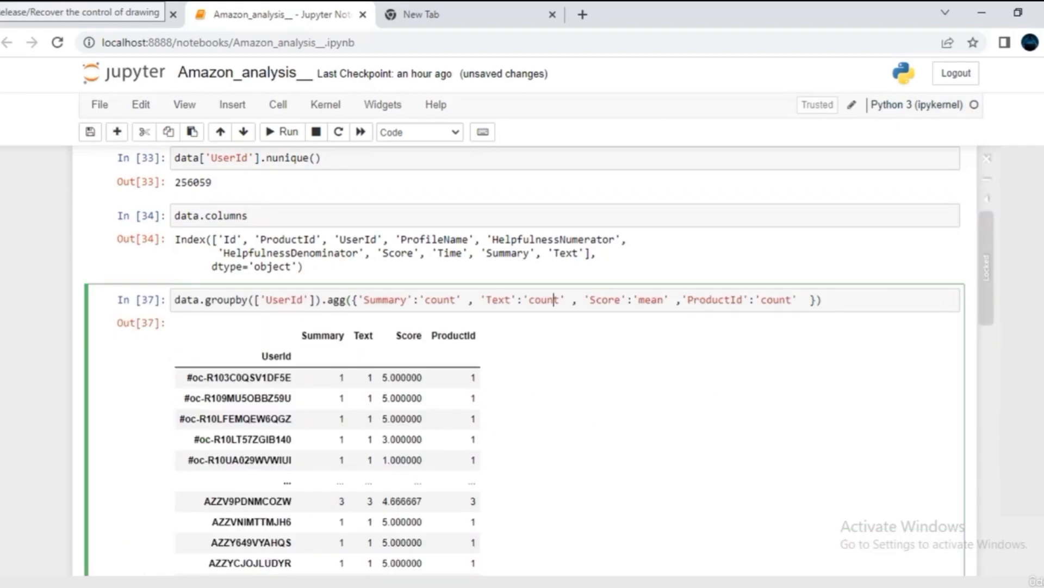
- Set the by argument of sort_values to 'ProductId', copied from the table header, and run the cell
scroll(381, 359, down, 2)
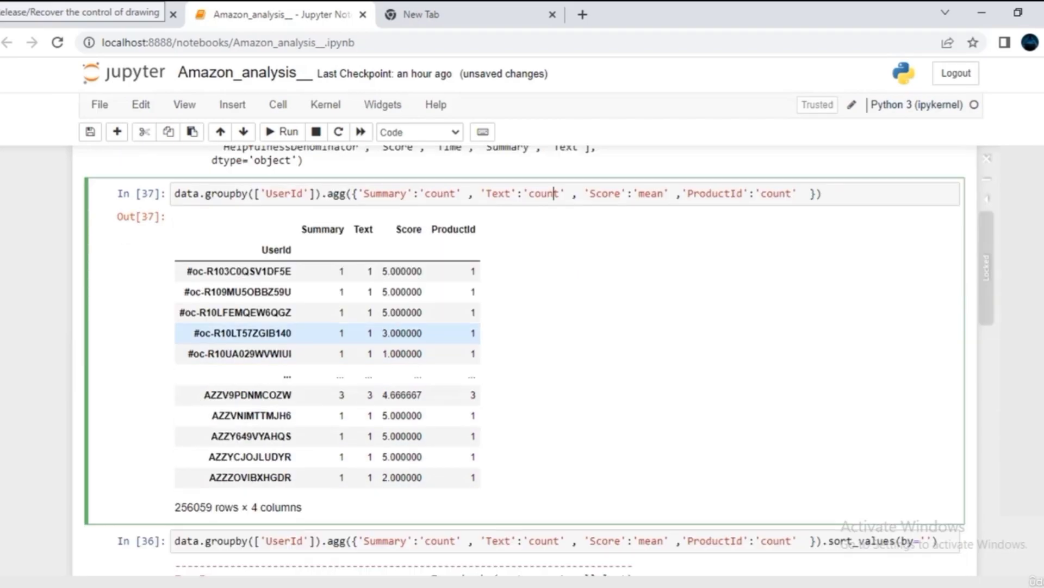
drag(430, 229, 477, 229)
scroll(522, 359, down, 4)
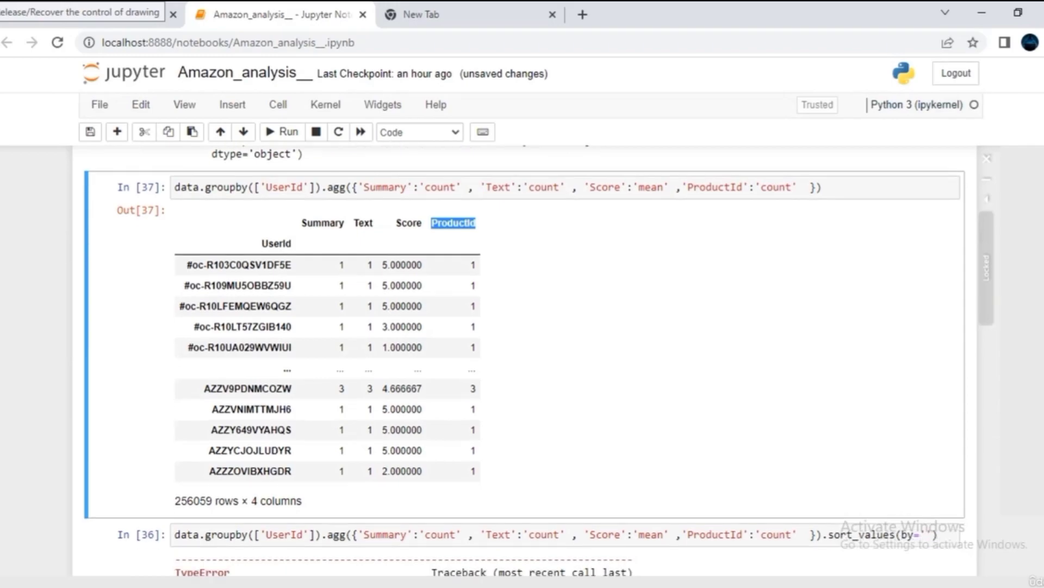
click(926, 329)
key(ctrl+v)
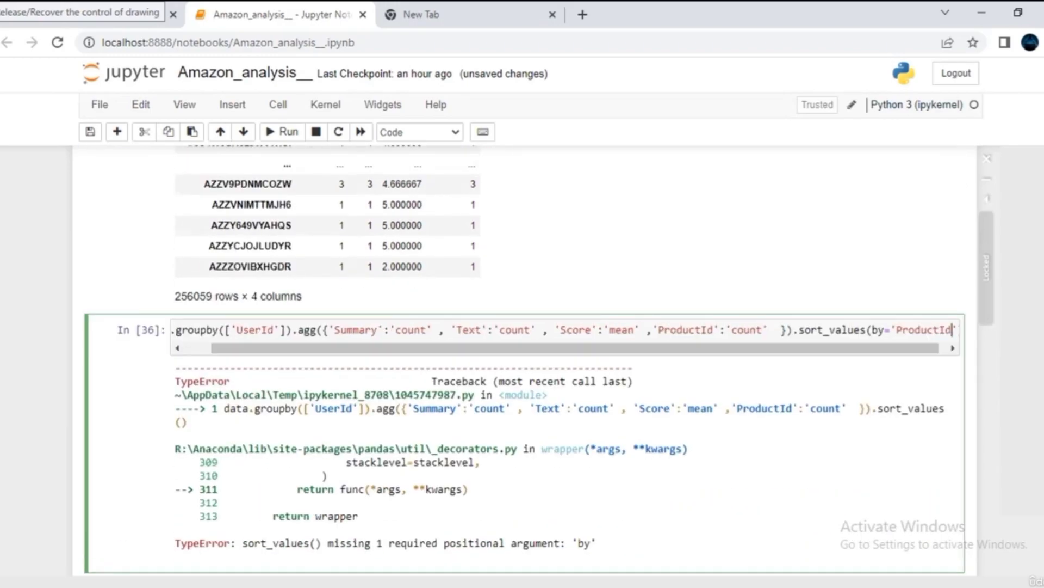
key(ctrl+Return)
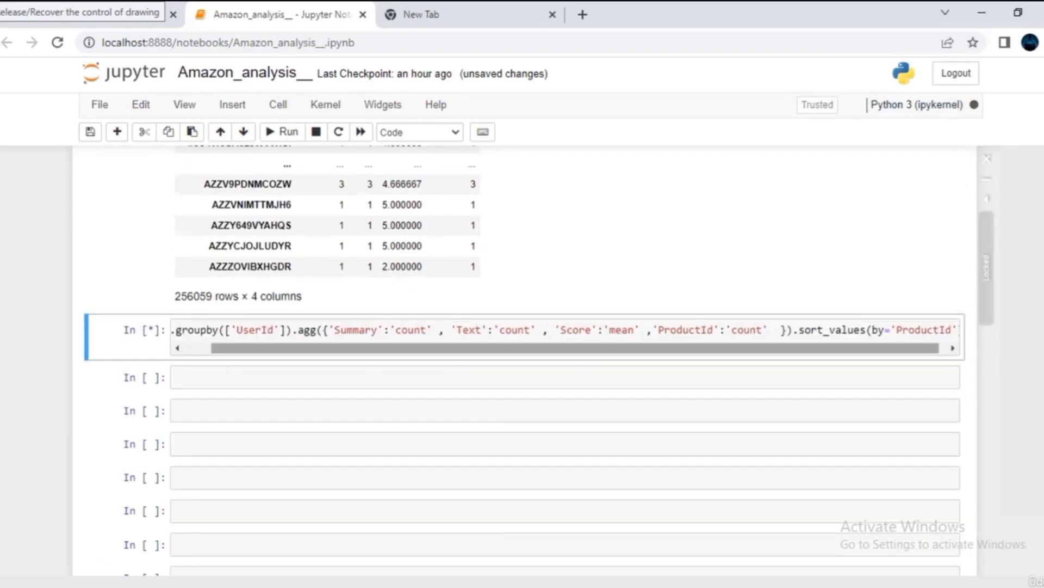
- Add ascending=False to the sort_values call and rerun the sorted aggregation
click(956, 329)
scroll(522, 360, down, 4)
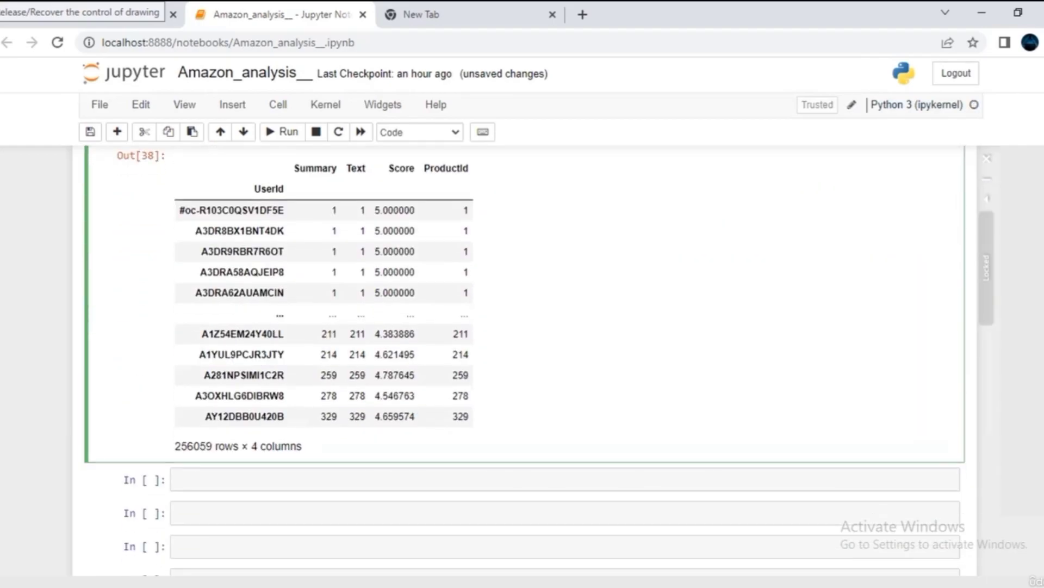
scroll(327, 356, up, 2)
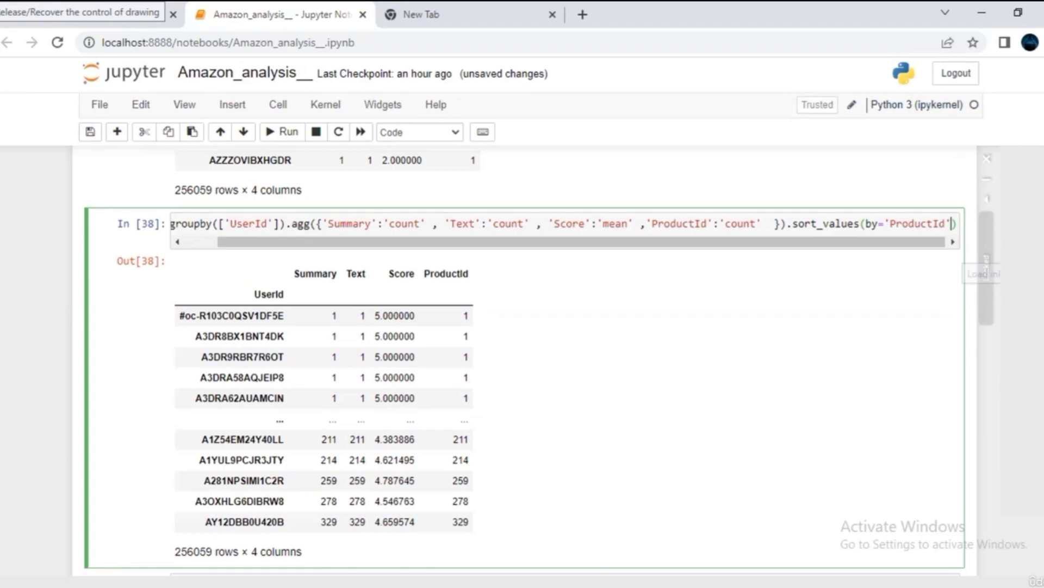
text(, a)
text(sce)
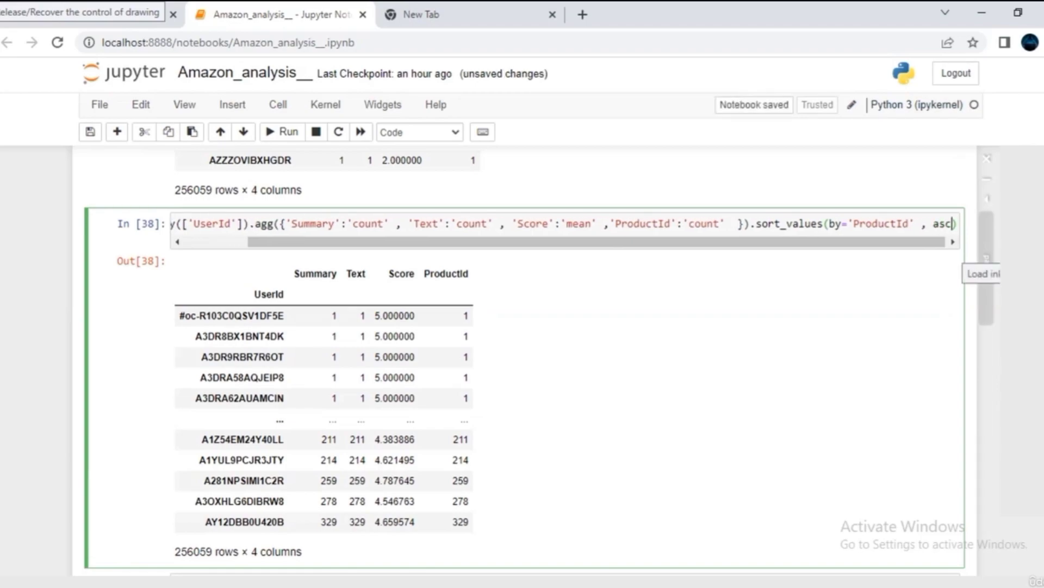
text(nding=False)
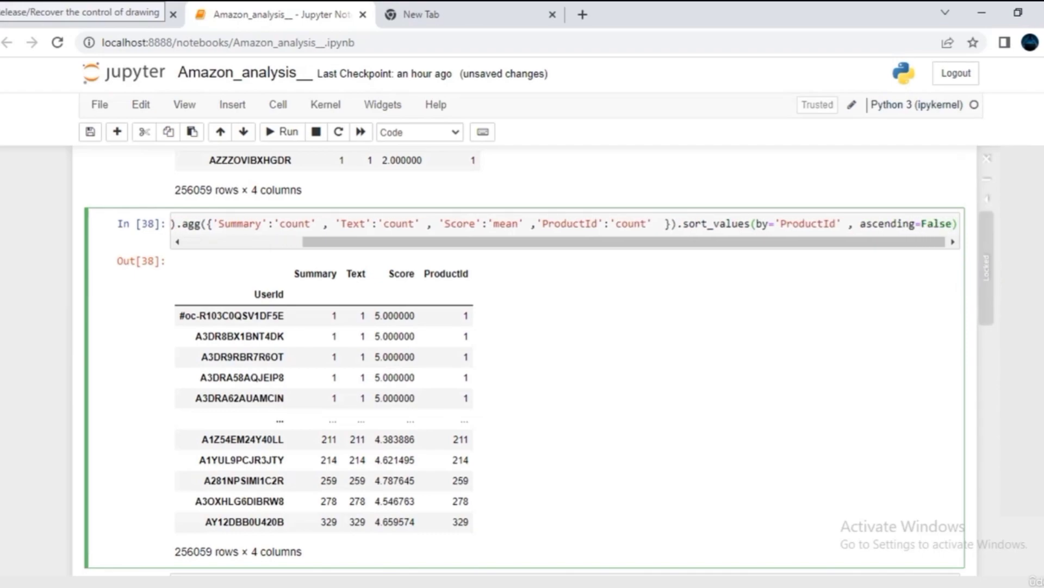
key(ctrl+Return)
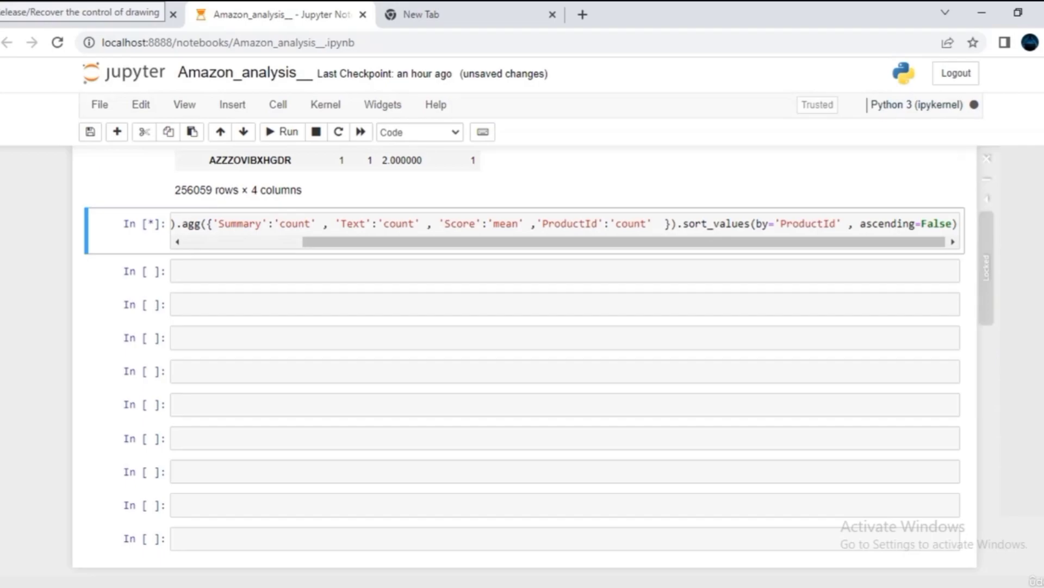
- Assign the sorted aggregation to the variable recommend_df and run the cell
click(175, 223)
text(recommend_df =)
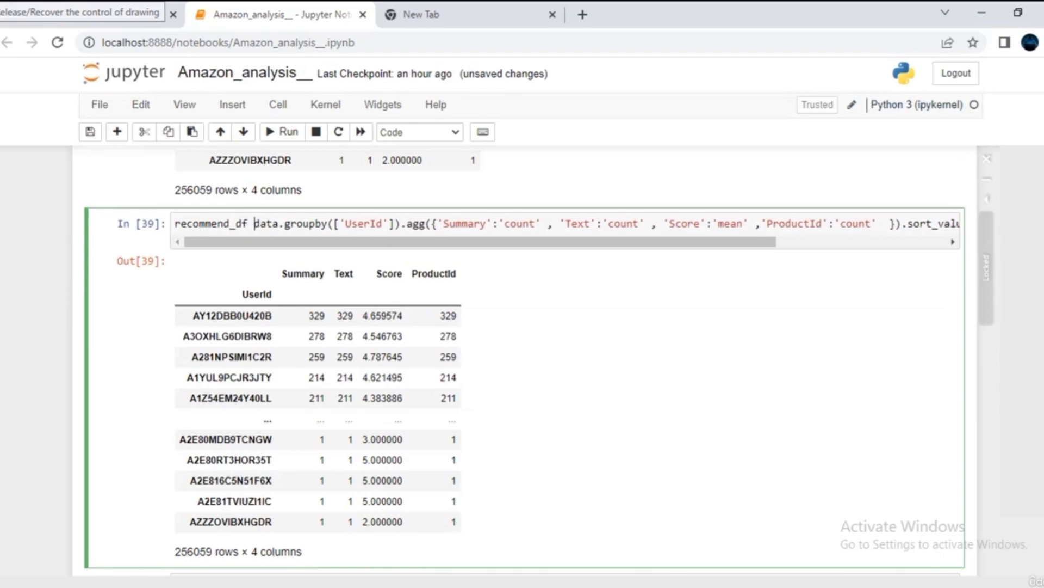
key(ctrl+Return)
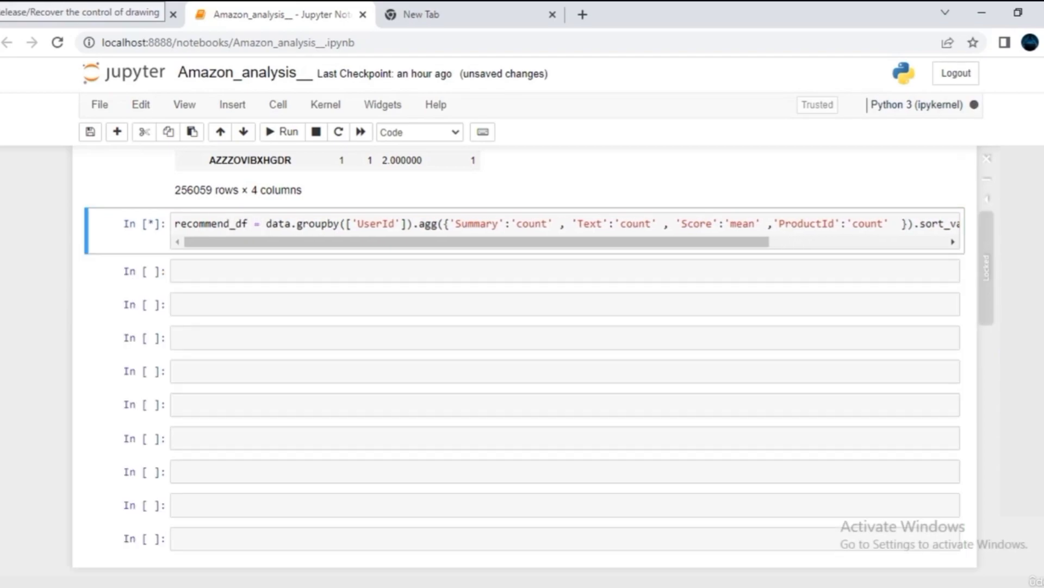
- Display the recommend_df dataframe by entering its name in the next empty cell and running it
click(179, 271)
text(recommedn_Df)
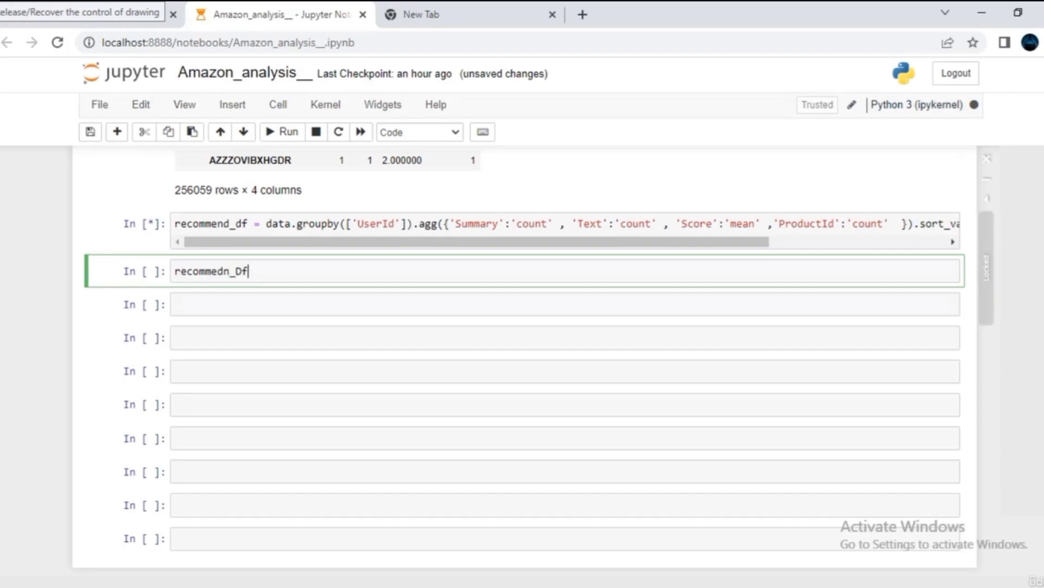
key(Left)
key(Left)
key(Left)
key(BackSpace)
key(BackSpace)
text(nd)
key(Right)
key(Right)
key(BackSpace)
text(d)
key(ctrl+Return)
scroll(315, 305, down, 2)
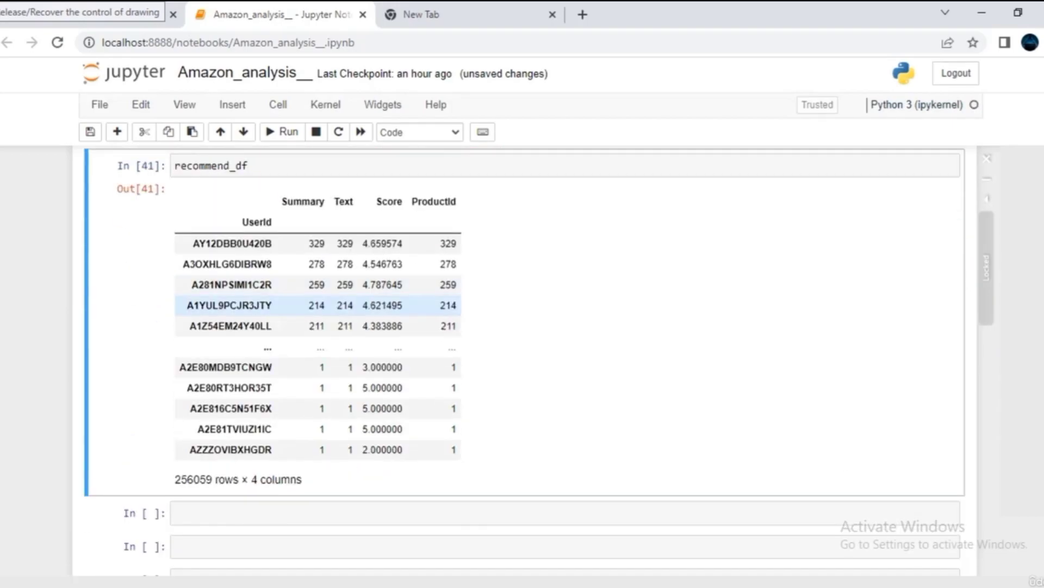
- Following assign3.PNG, set recommend_df.columns to ['Number_of_summaries', 'num_text', 'avg_score', 'No_of_prods_purchased'] and run the cell
key(alt+Tab)
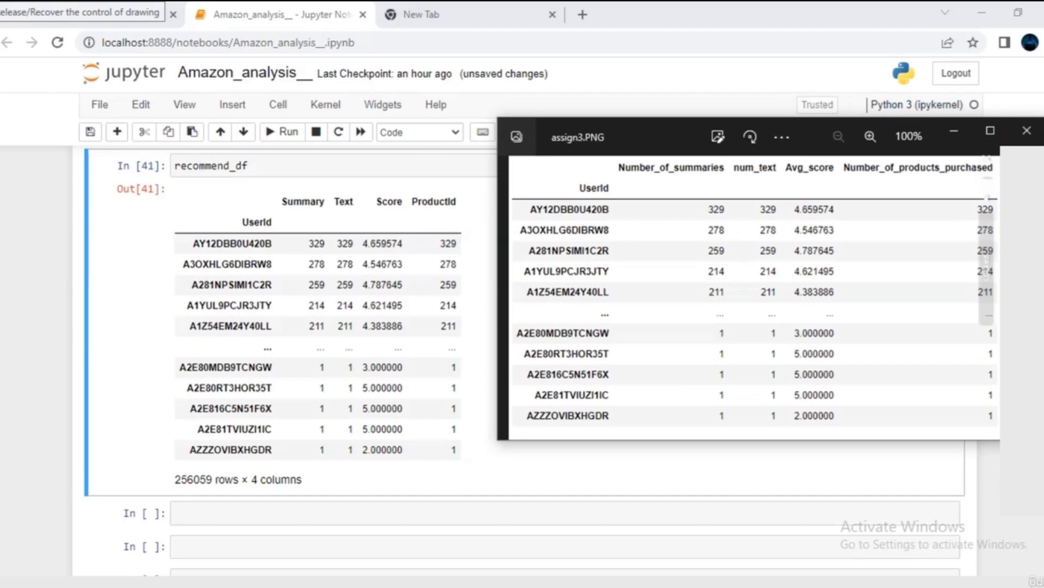
key(alt+Tab)
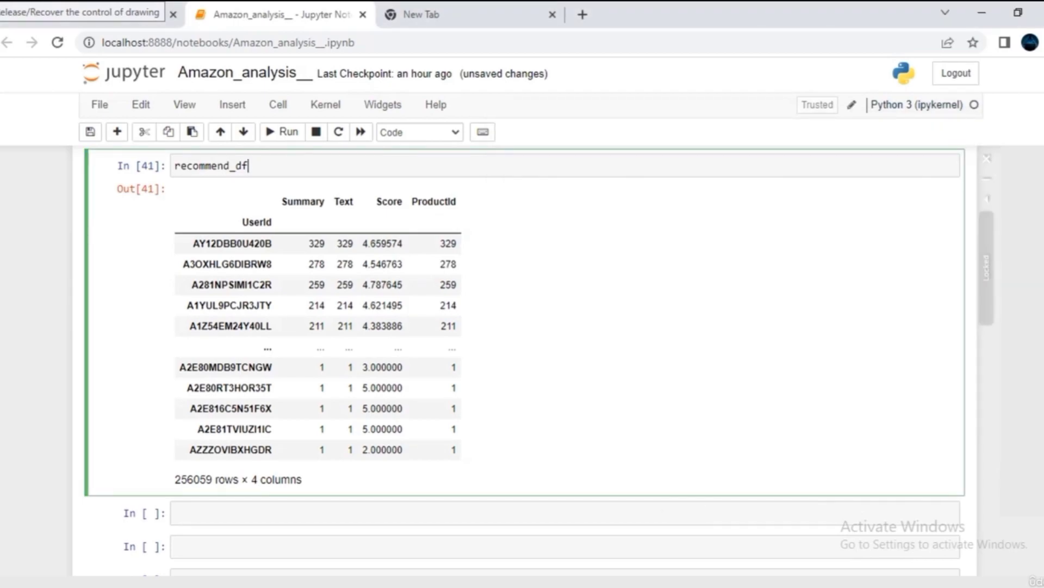
text(.columns = ['Number_o)
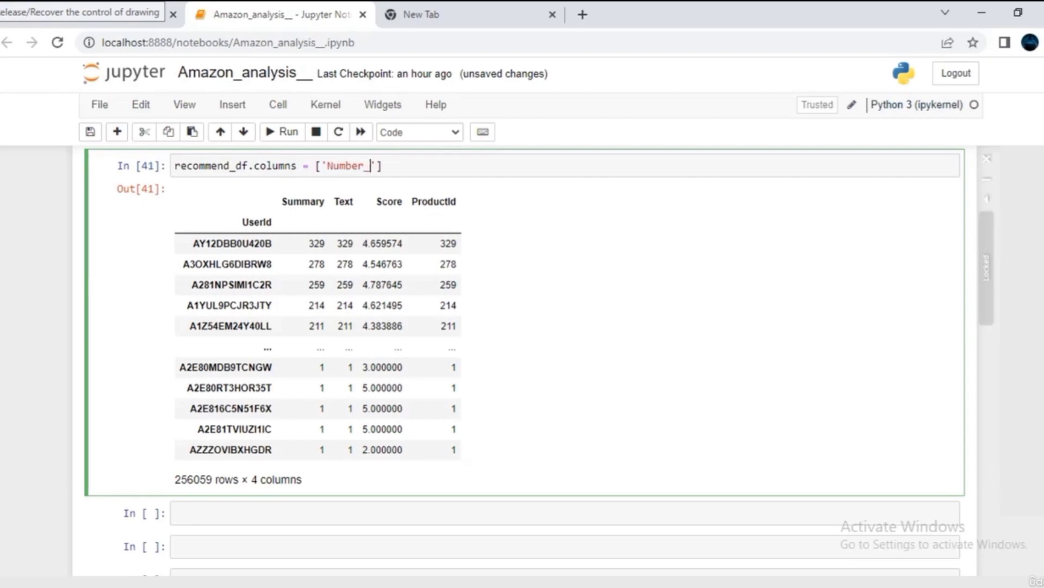
text(f_summaries)
text(' , ')
text(num_text)
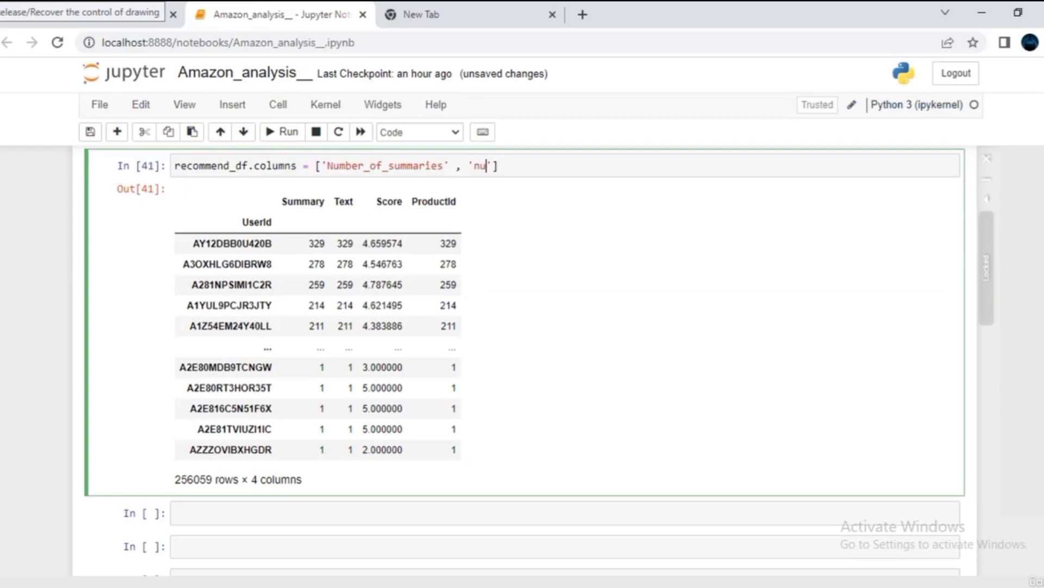
text(' , 'avg_score' , ')
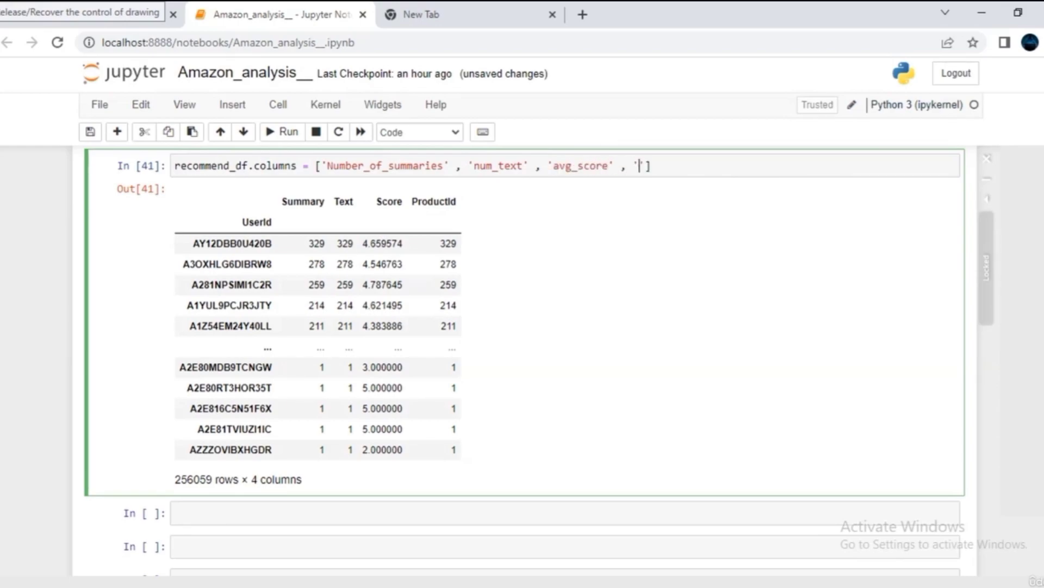
text(No_of_prods_puchased)
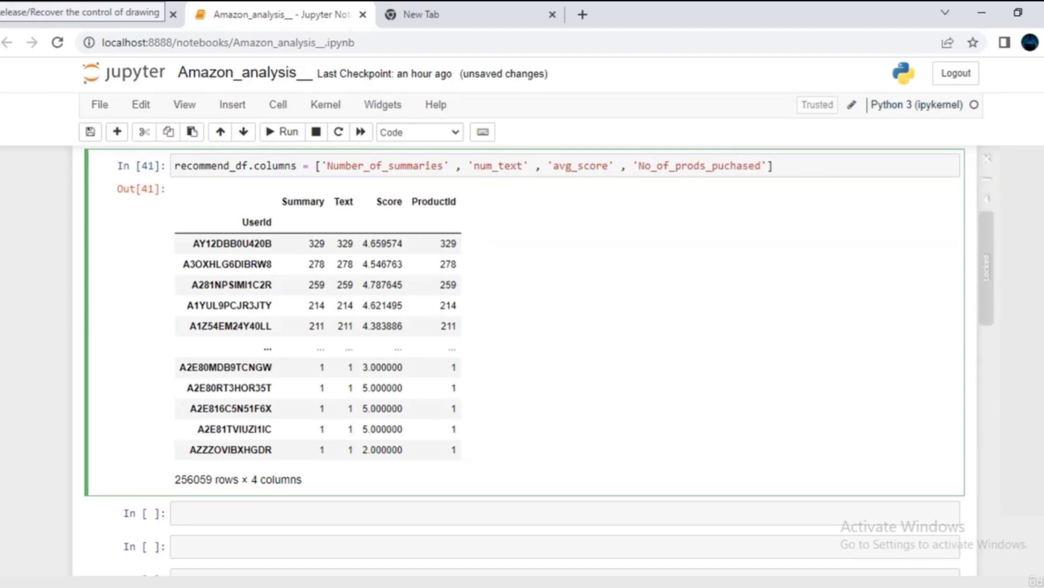
text(r)
key(End)
key(ctrl+Return)
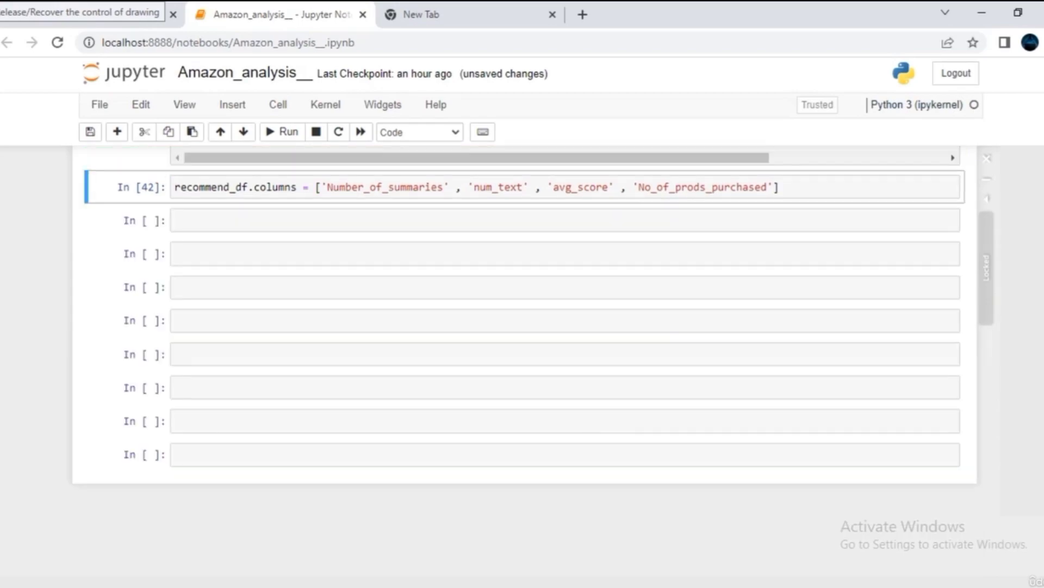
- Display the recommend_df dataframe with its renamed columns by entering its name in the next empty cell and running it
click(177, 221)
text(recoo)
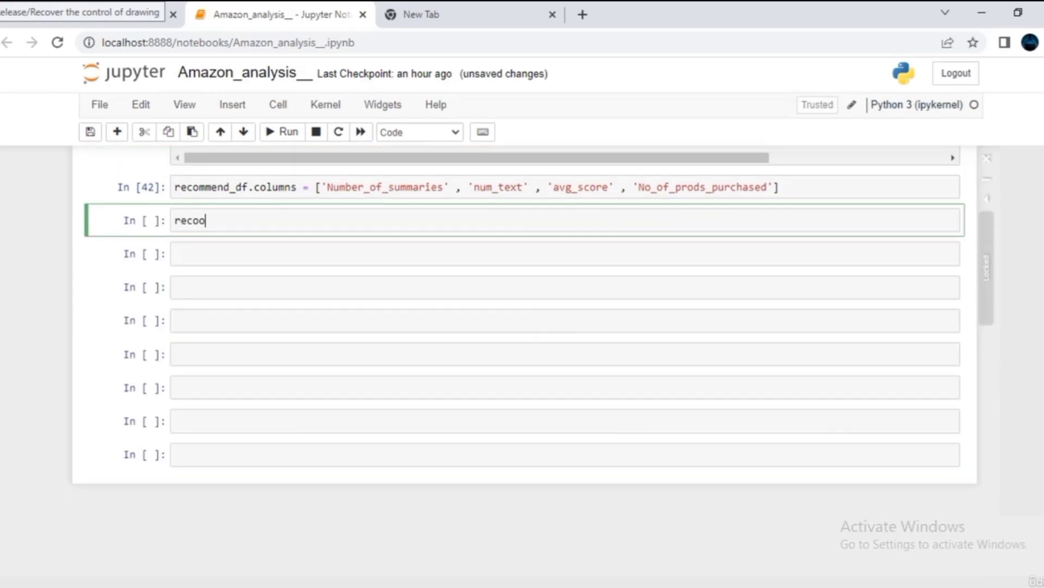
key(BackSpace)
text(mm)
key(Tab)
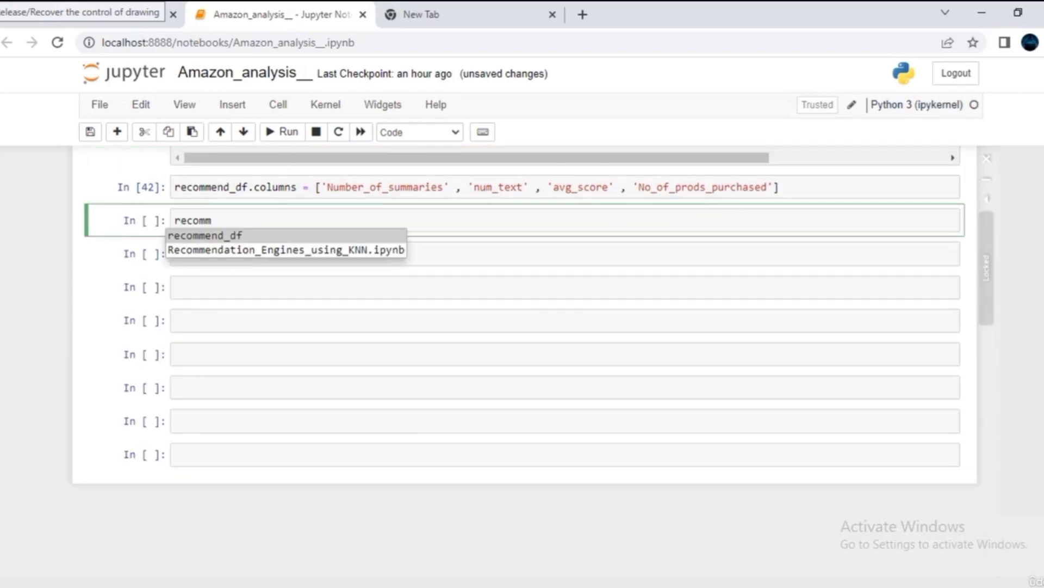
key(Return)
key(ctrl+Return)
scroll(522, 326, down, 3)
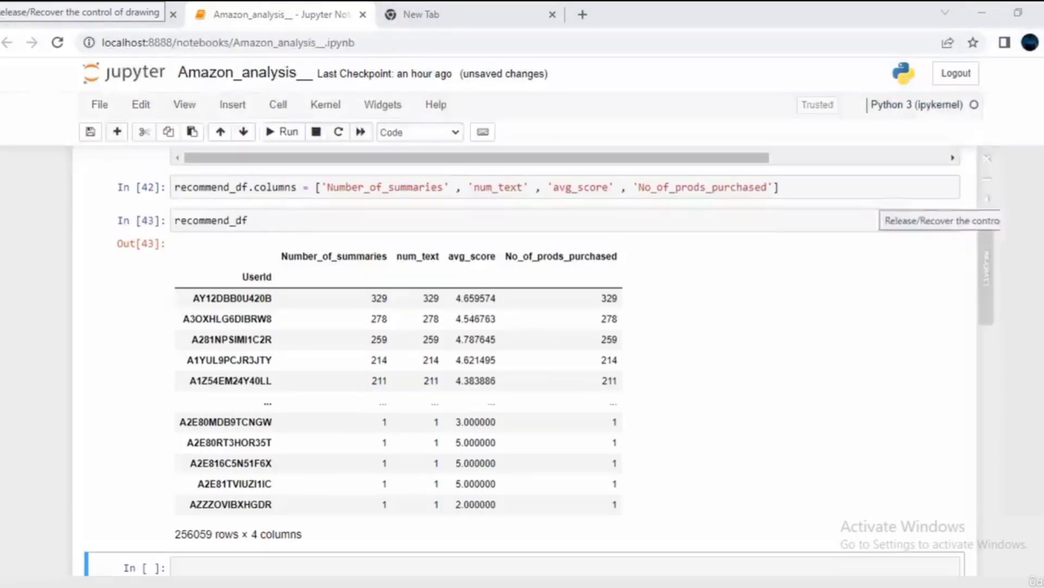
mouse_move(647, 275)
mouse_down()
mouse_move(679, 296)
mouse_move(643, 372)
mouse_up()
drag(709, 291, 738, 283)
mouse_move(722, 289)
mouse_down()
mouse_move(722, 317)
mouse_move(734, 299)
mouse_up()
mouse_move(743, 299)
mouse_down()
mouse_move(744, 332)
mouse_move(748, 312)
mouse_up()
mouse_move(755, 292)
mouse_down()
mouse_move(758, 305)
mouse_move(766, 289)
mouse_up()
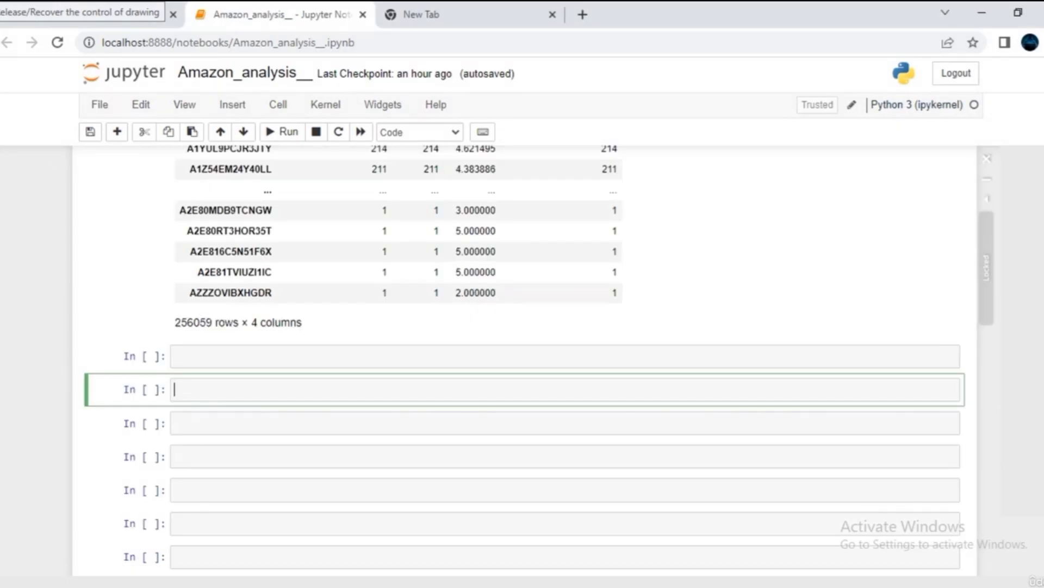
- Enter recommend_df.index in the second empty cell below the table and run it to list the user IDs
text(recommend_df.index)
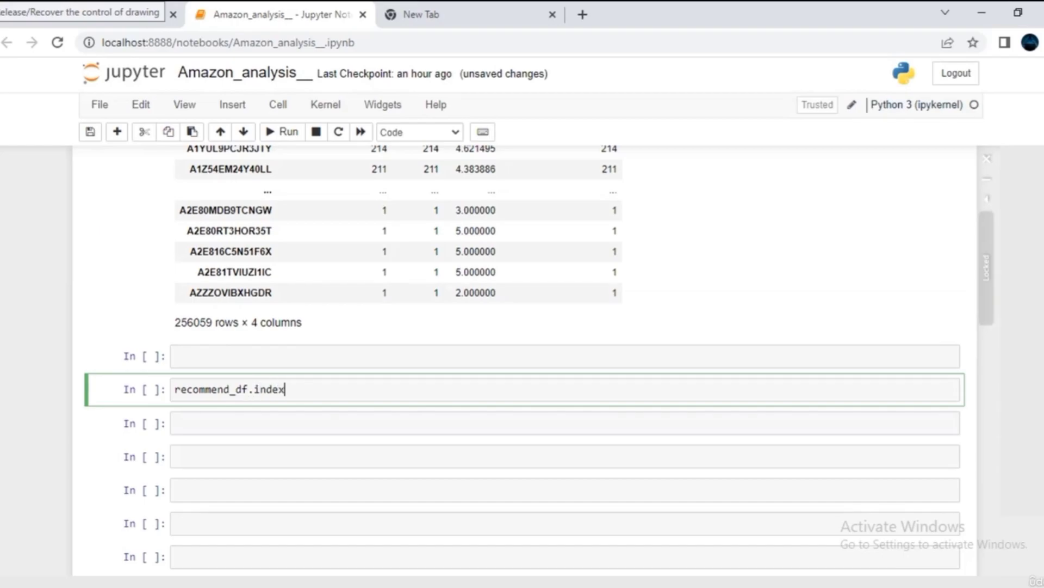
key(ctrl+Return)
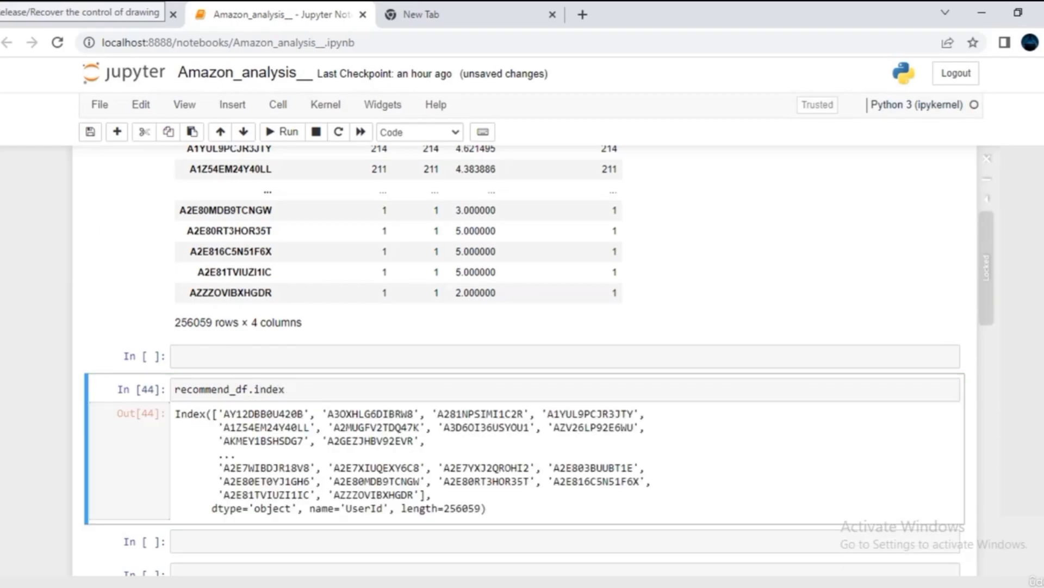
drag(174, 413, 432, 508)
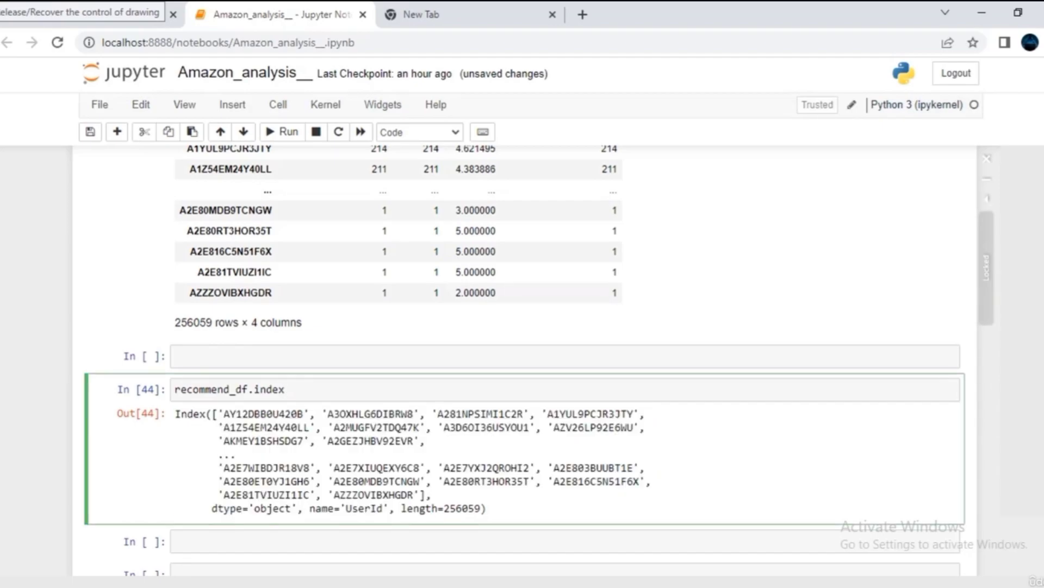
- Limit the recommend_df.index expression to the first ten users with the slice [0:10] and rerun the cell
text([0:10)
drag(285, 390, 321, 389)
click(322, 389)
drag(211, 413, 382, 469)
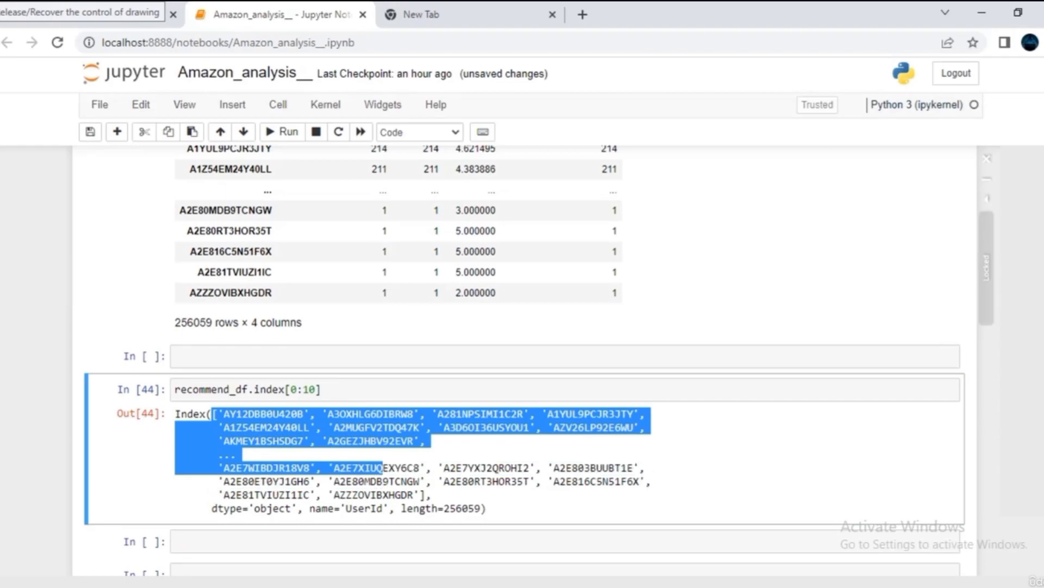
click(322, 389)
key(ctrl+Return)
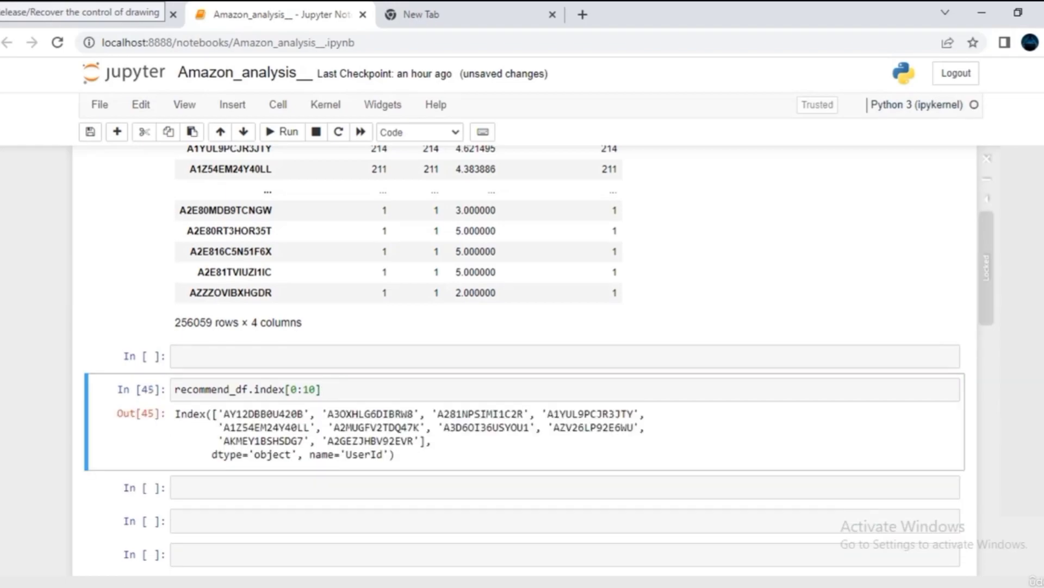
- In the next empty cell, select recommend_df['No_of_prods_purchased'], slice it with [0:10], and run it
key(Return)
click(177, 487)
text(recommend_df)
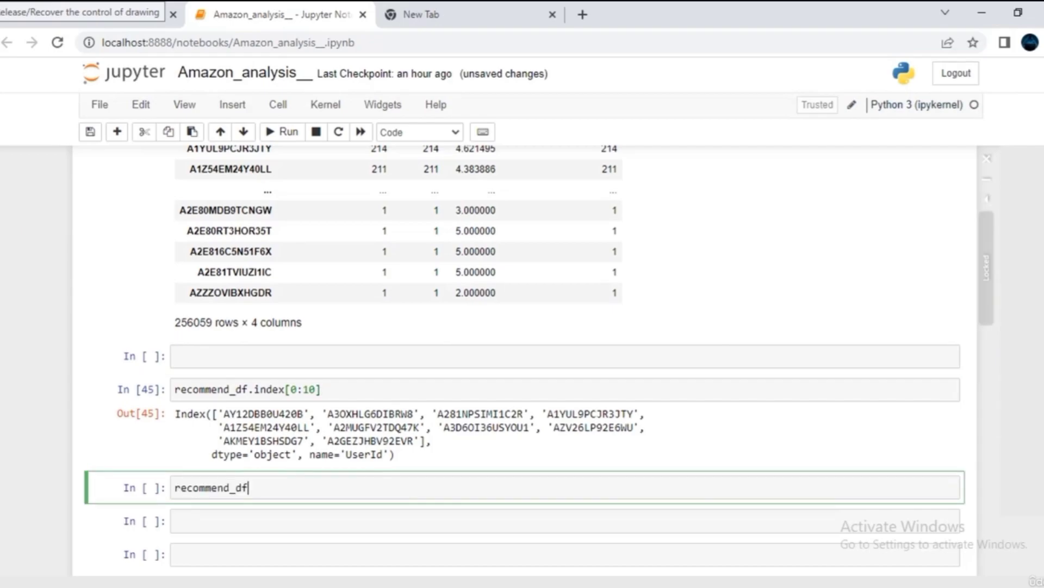
text([')
scroll(524, 360, up, 4)
scroll(524, 360, down, 4)
text(No_of_prods_purchased)
key(End)
key(ctrl+Return)
text([0:10)
key(ctrl+Return)
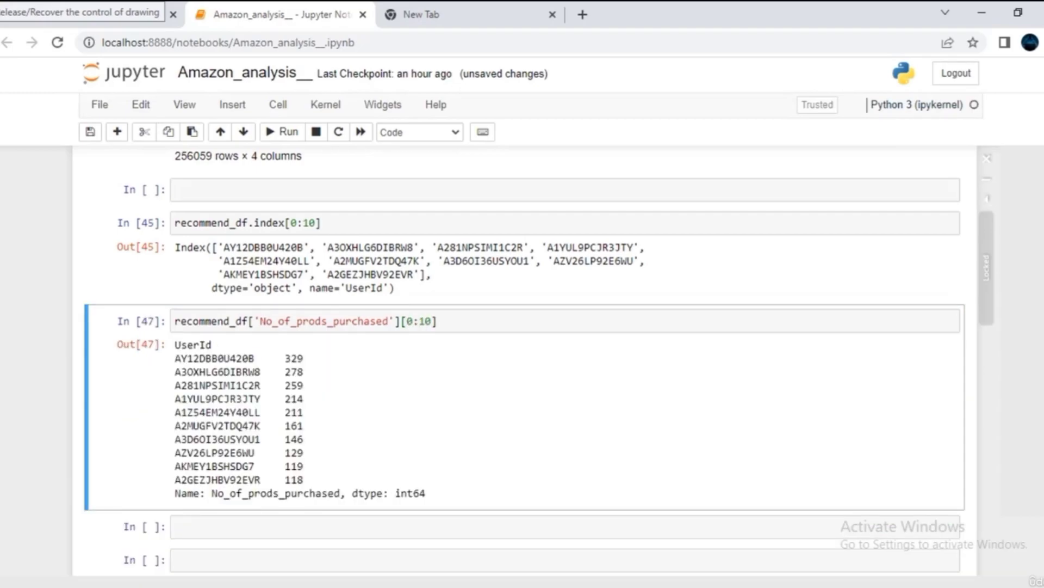
- Append .values to the sliced No_of_prods_purchased expression and rerun the cell to get an array
click(438, 320)
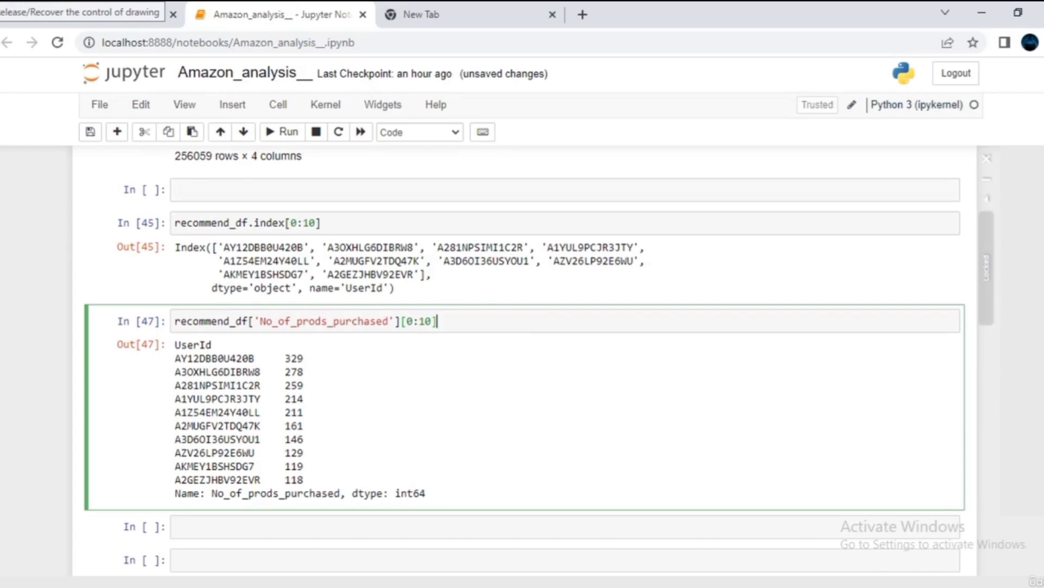
text(.values)
drag(443, 321, 481, 321)
click(481, 321)
key(ctrl+Return)
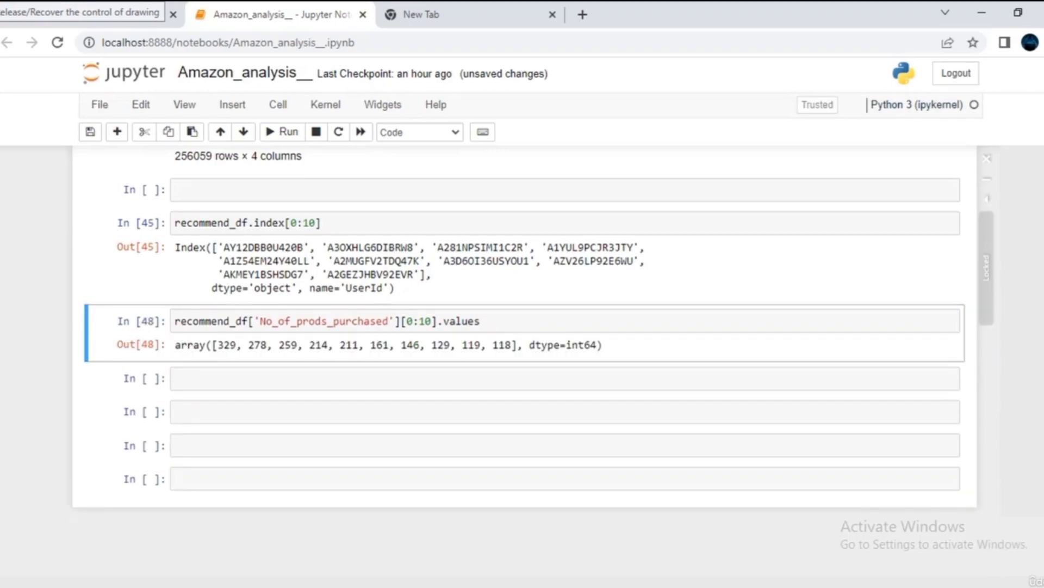
drag(212, 345, 316, 345)
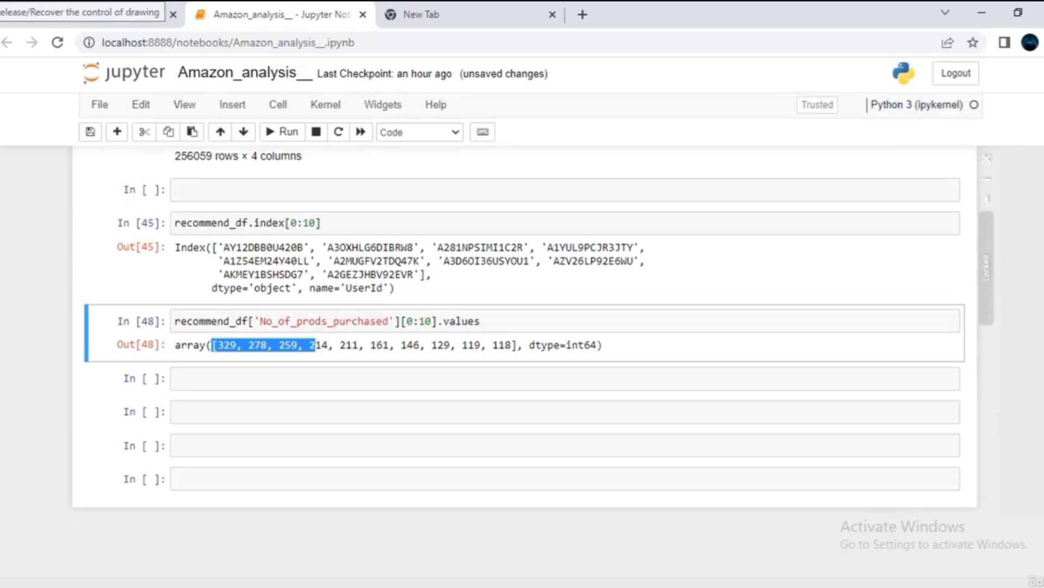
- Start a plt.bar() call in the next empty cell and expand its signature help to check the x parameter
click(262, 378)
text(plt.ba)
key(Tab)
text(r()
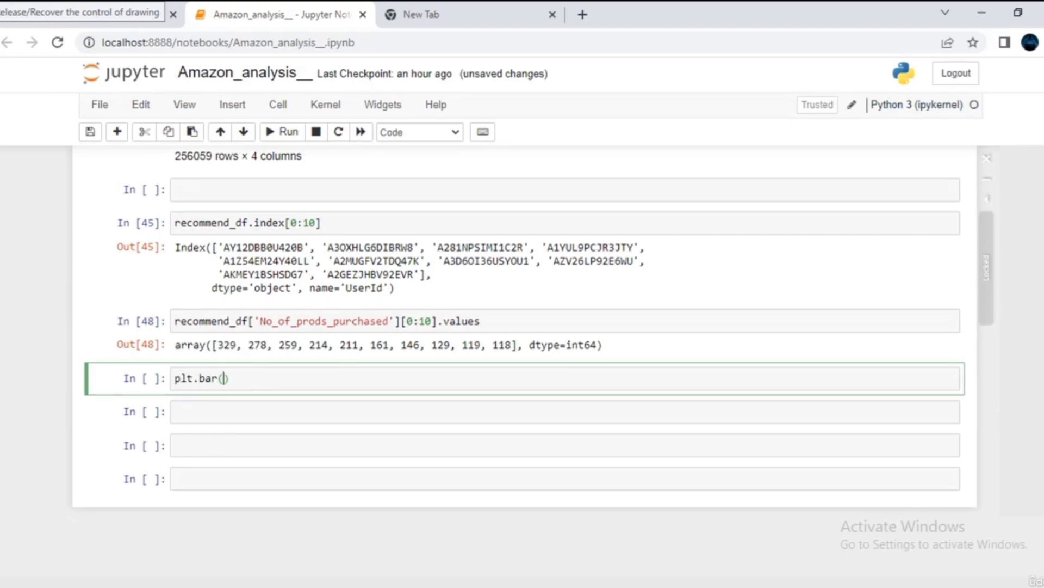
key(shift+Tab)
scroll(525, 330, down, 1)
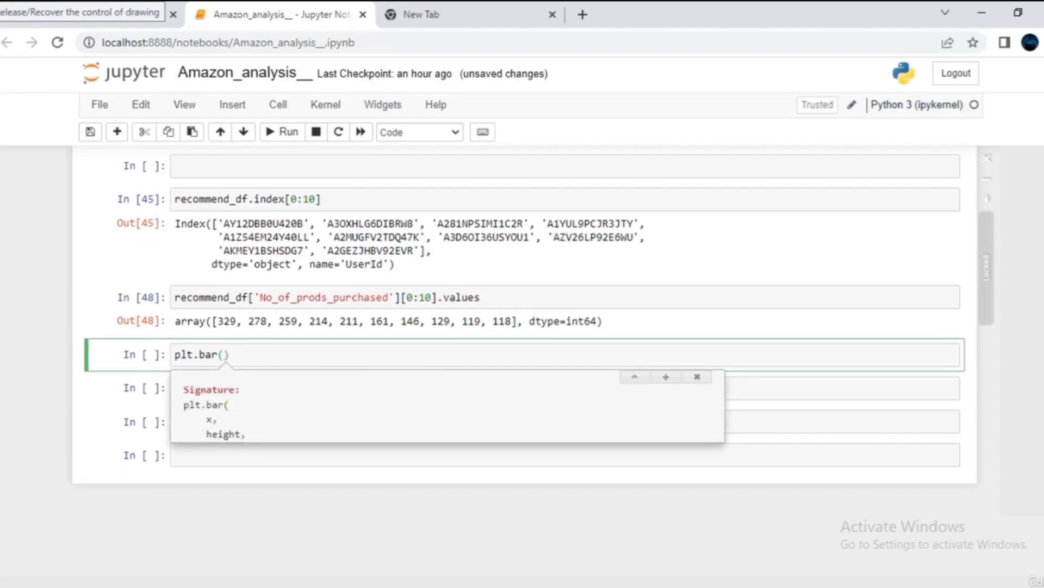
click(666, 377)
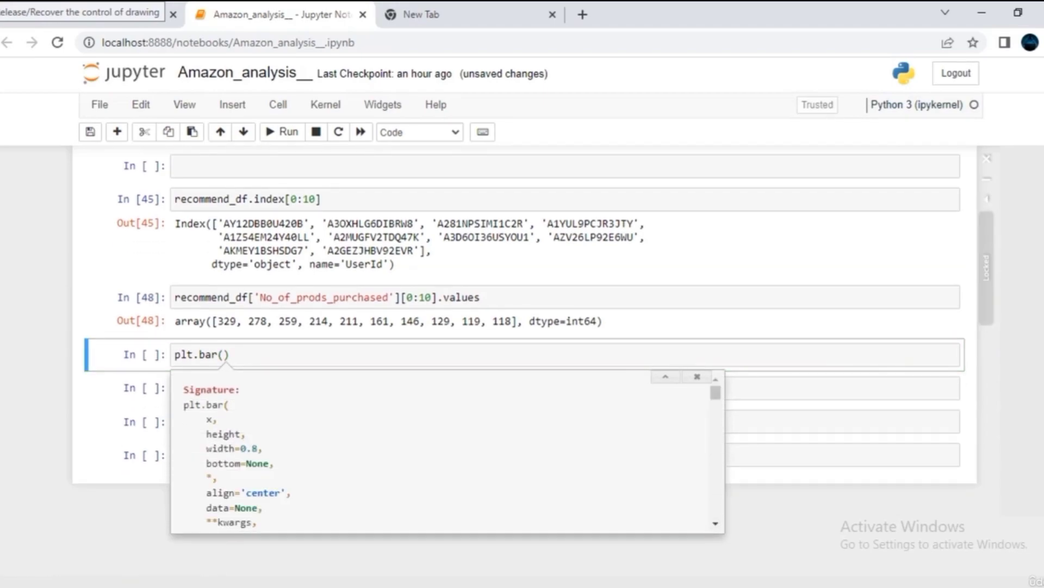
double_click(210, 420)
- Copy recommend_df.index[0:10] from its cell and insert it as the first argument of plt.bar, followed by a comma
drag(175, 198, 321, 199)
key(ctrl+c)
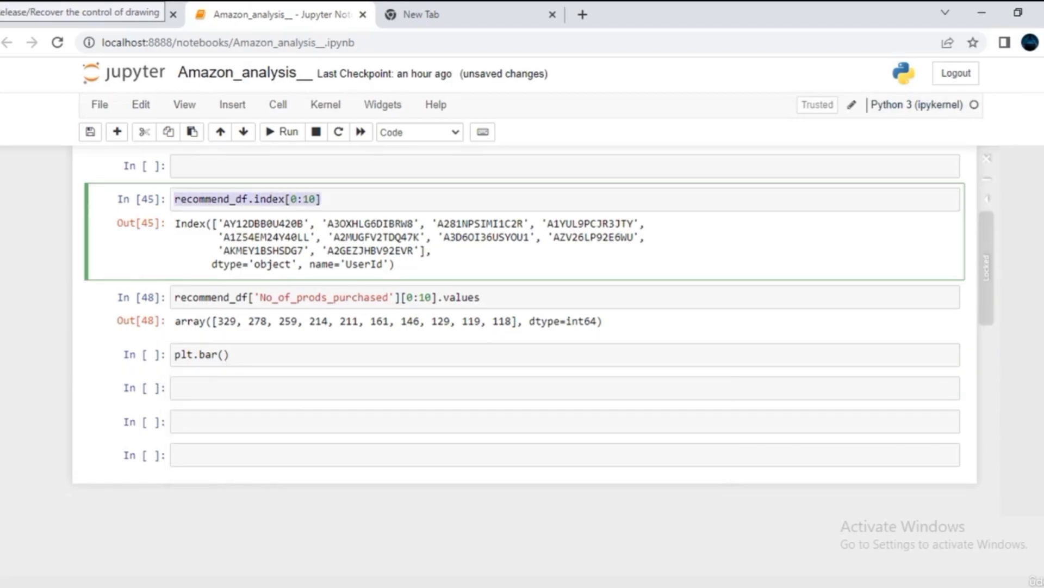
click(322, 199)
click(223, 355)
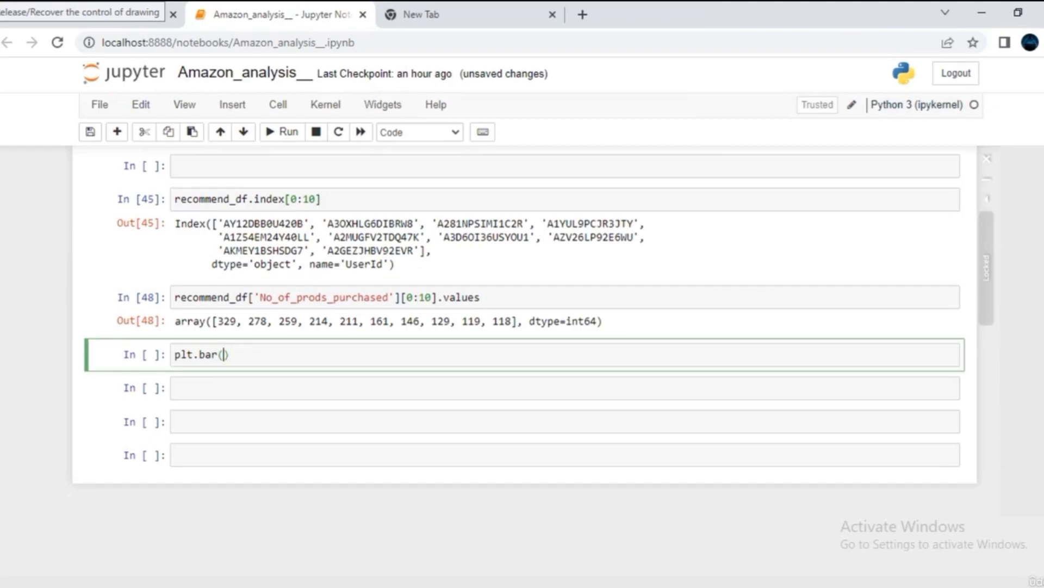
key(ctrl+v)
text(,)
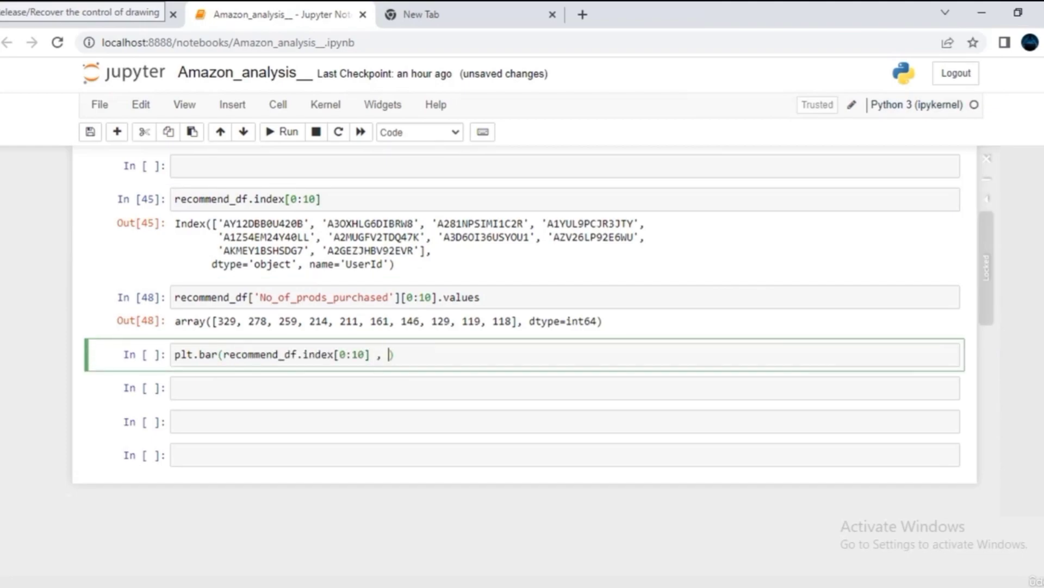
- Check the height parameter of plt.bar, insert the copied recommend_df['No_of_prods_purchased'][0:10].values as its argument, and run the cell
key(shift+Tab)
click(666, 377)
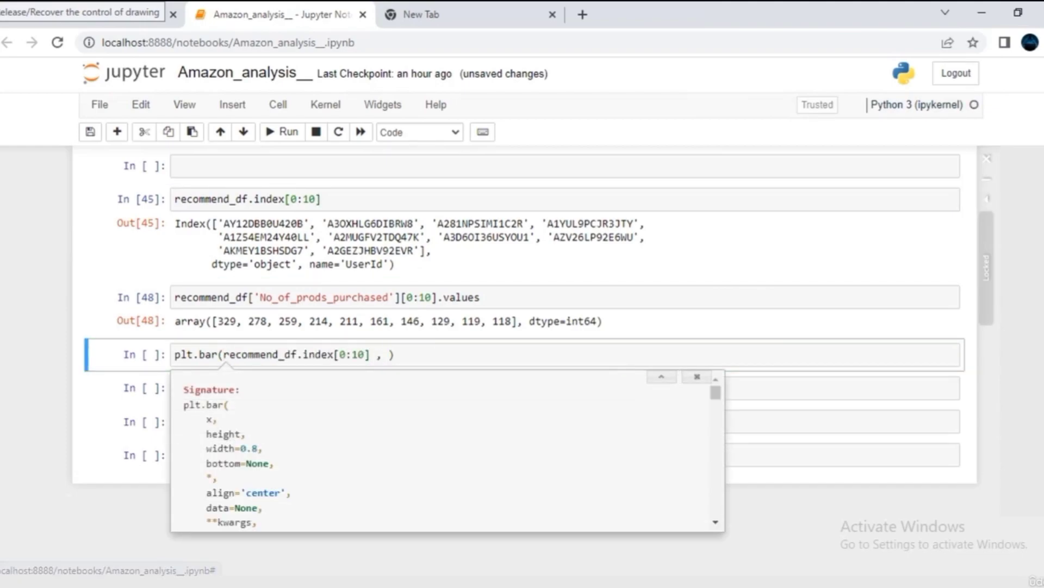
double_click(223, 434)
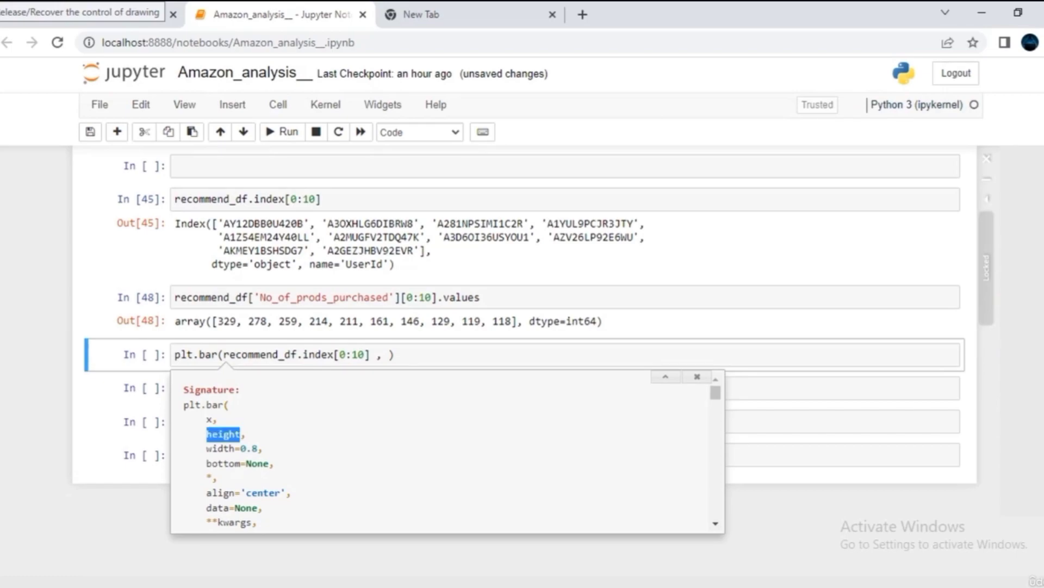
drag(174, 297, 480, 297)
key(ctrl+c)
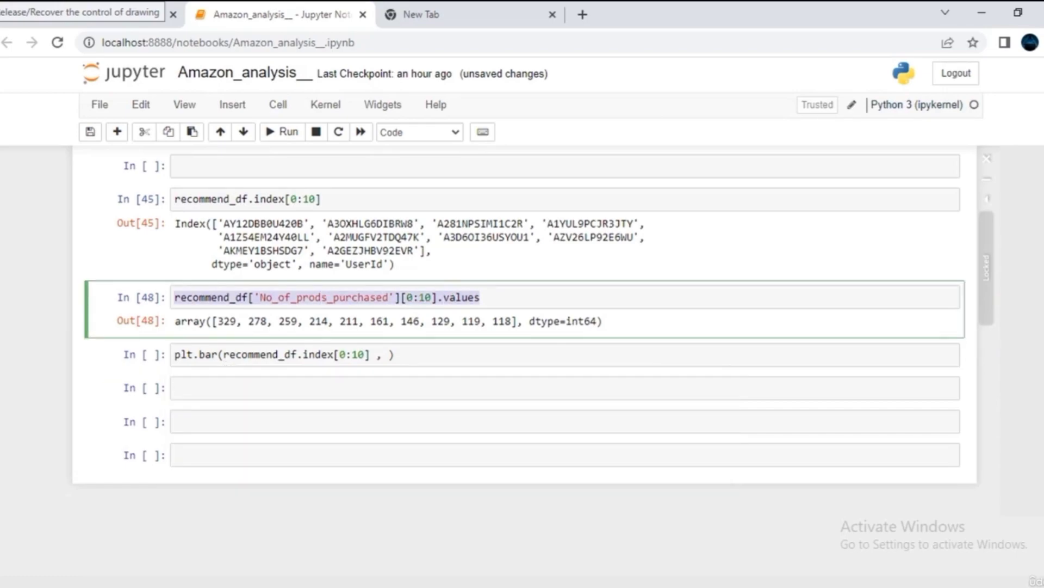
click(480, 297)
click(388, 355)
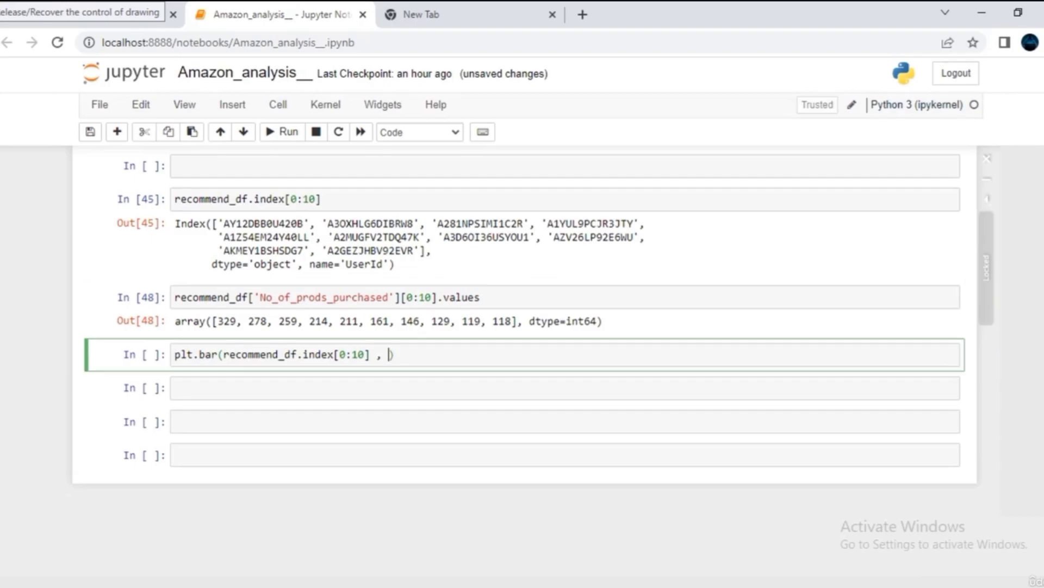
key(ctrl+v)
key(ctrl+Return)
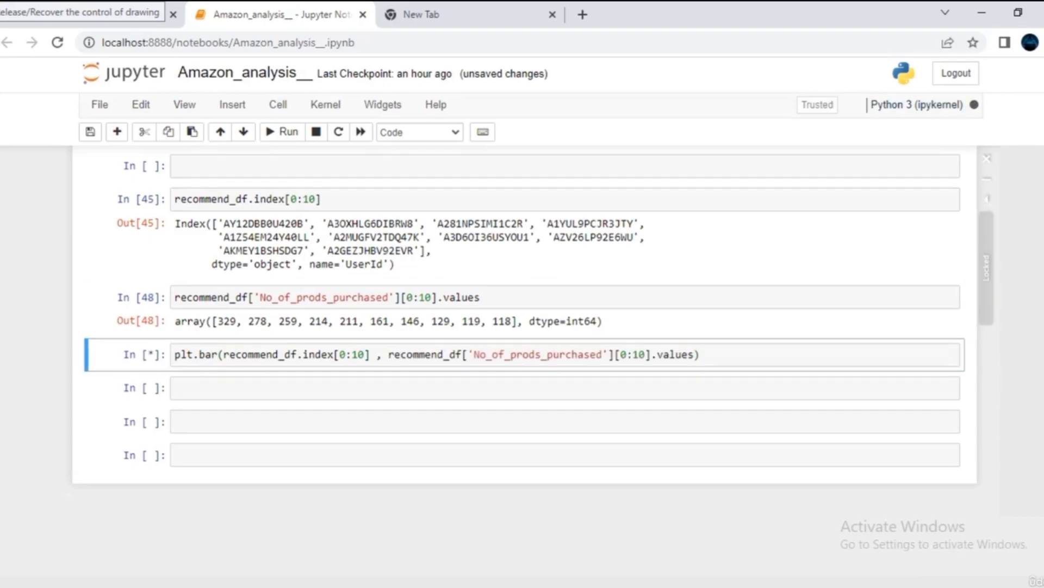
scroll(524, 359, down, 3)
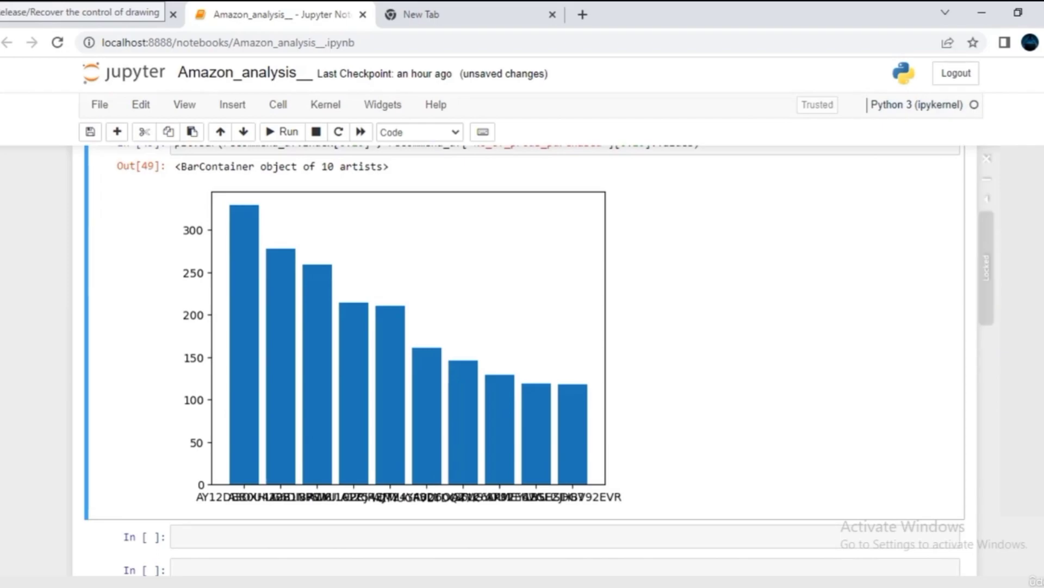
- Add plt.xticks(rotation='vertical') on a new line below the plt.bar call, rerun the cell, and view the chart
scroll(524, 359, up, 2)
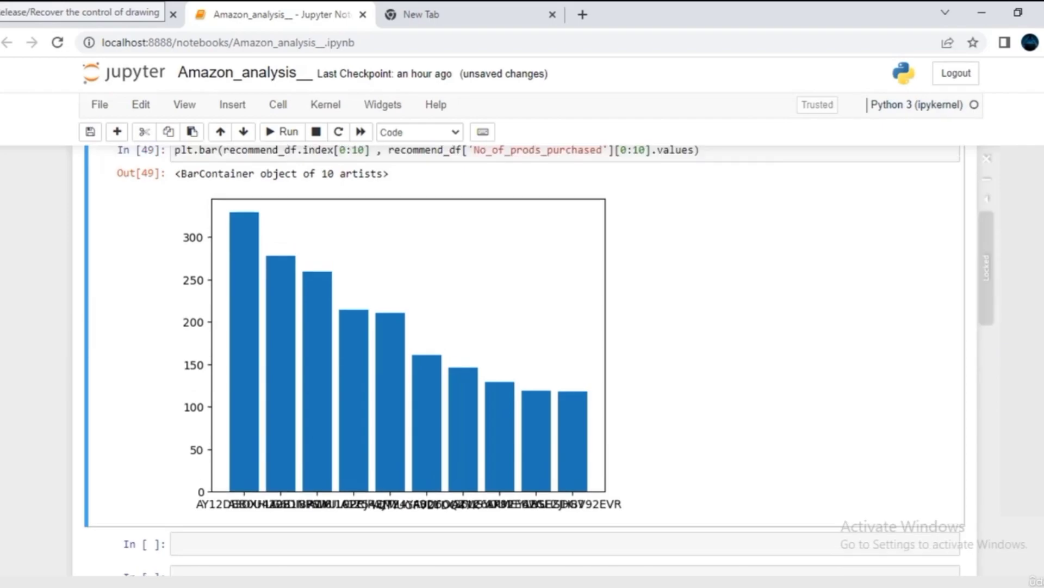
click(702, 250)
key(Return)
text(plt.)
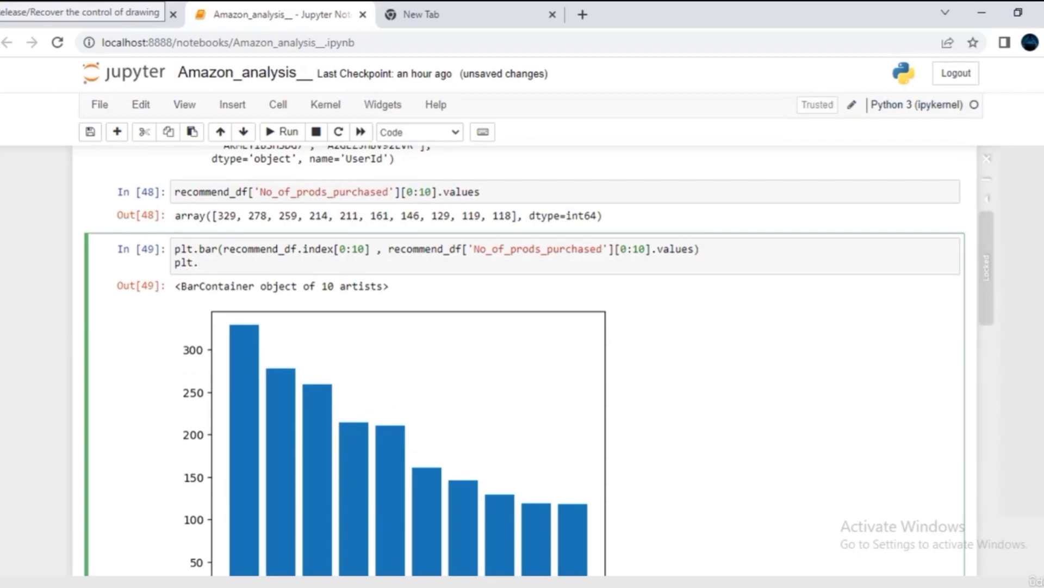
text(xticks)
text(())
text(rota)
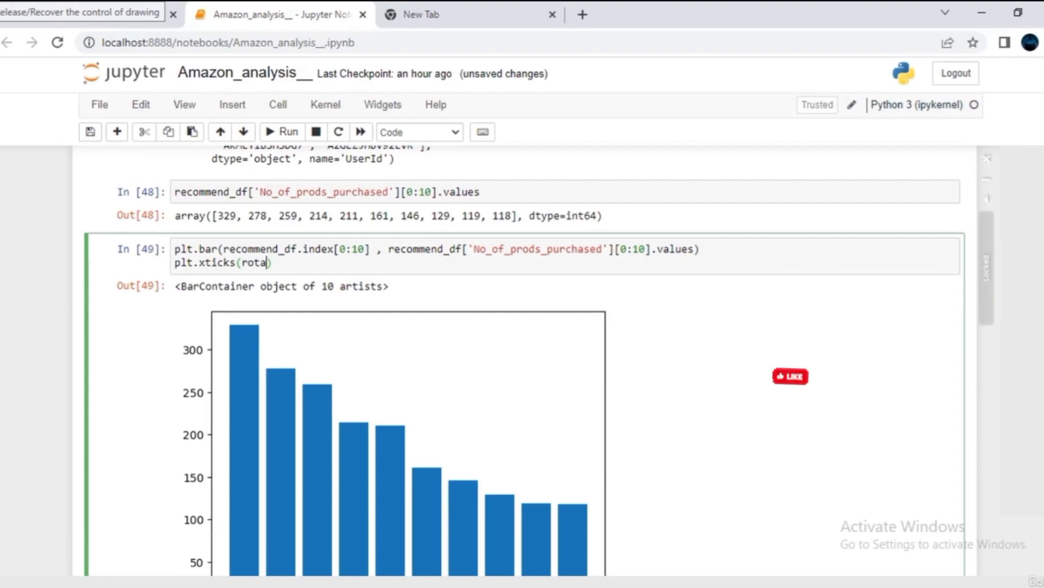
text(tion=)
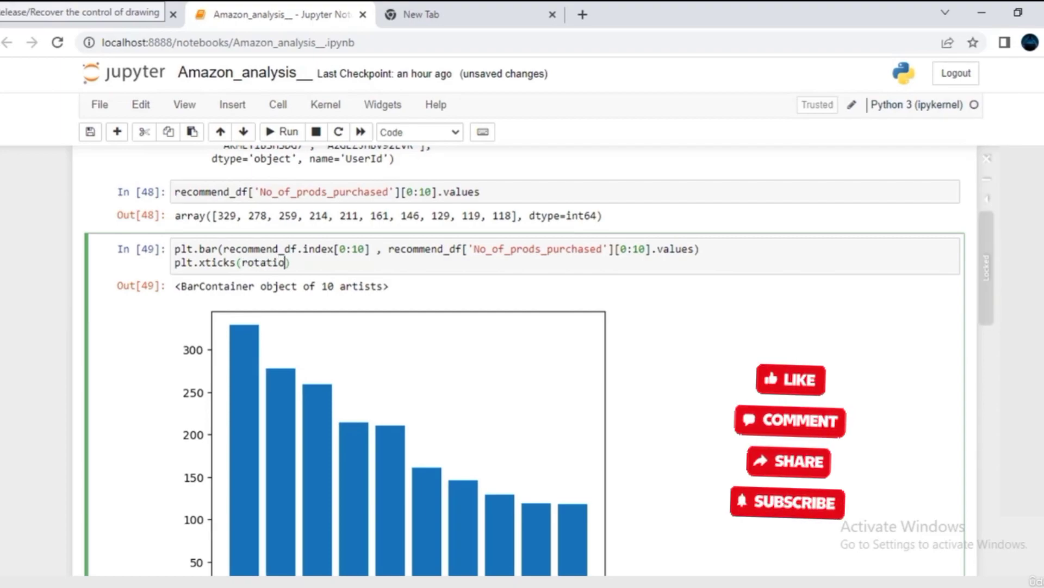
text('vertical)
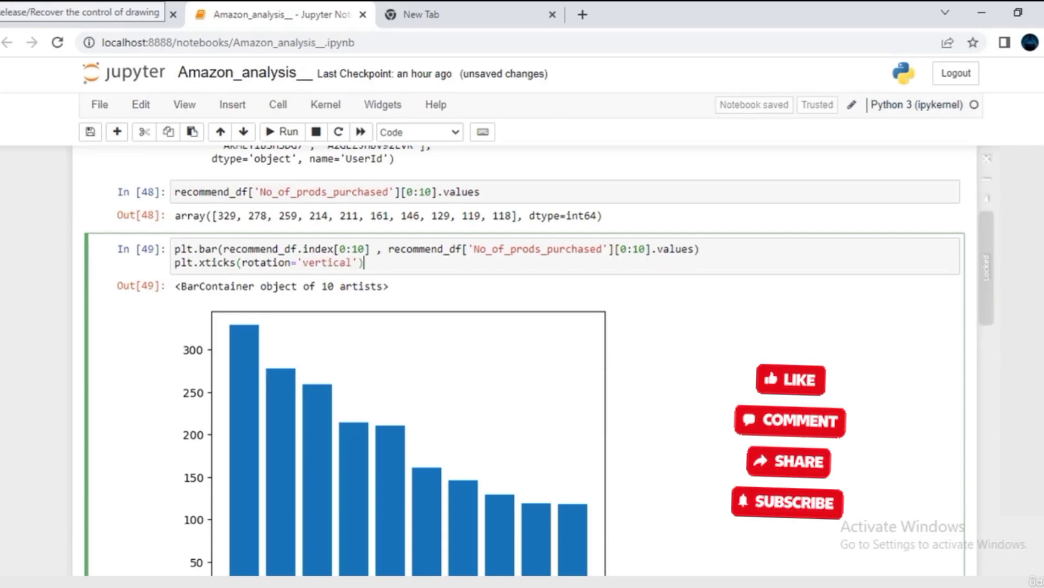
key(ctrl+Return)
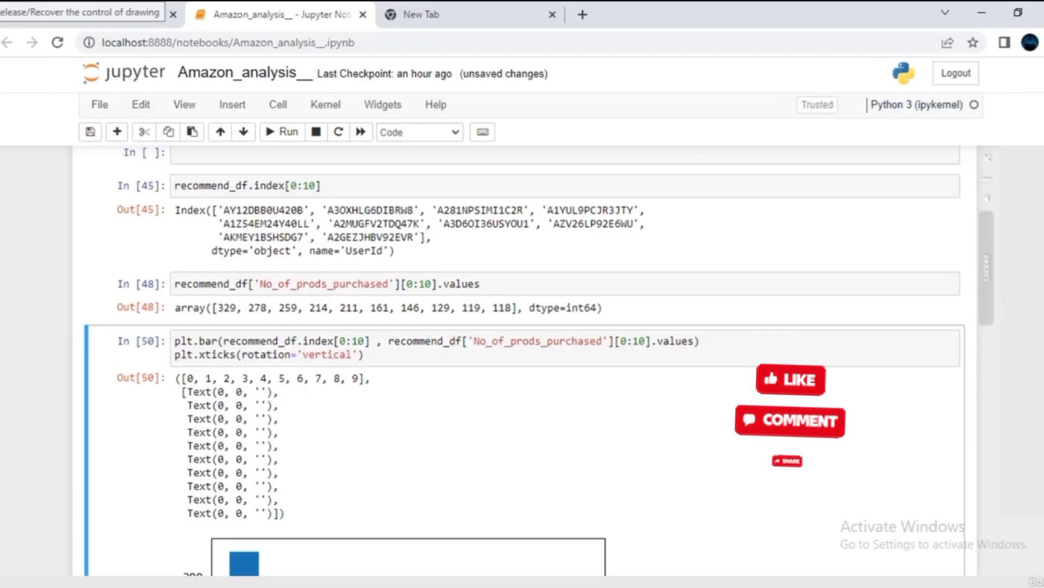
scroll(522, 359, down, 5)
scroll(523, 359, up, 2)
scroll(522, 359, down, 2)
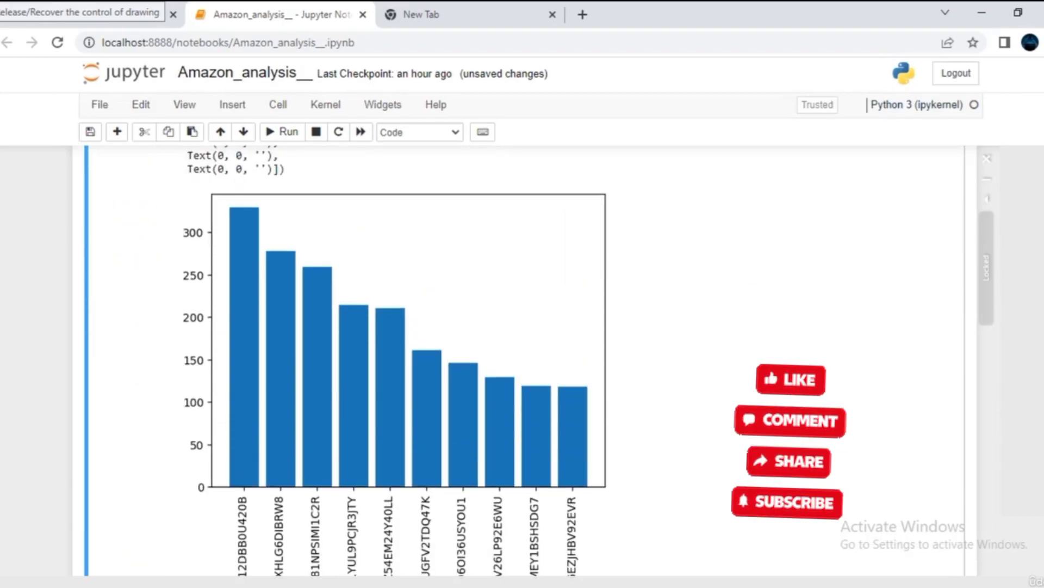